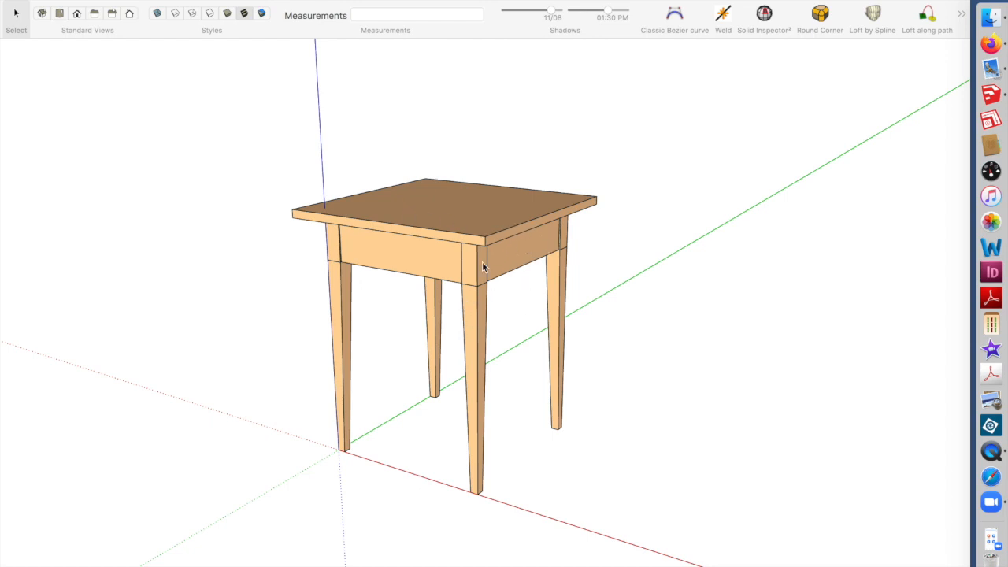
Move the right pair of legs together with their side apron 4 inches outward along the red axis
left_click(552, 281)
left_click(553, 282)
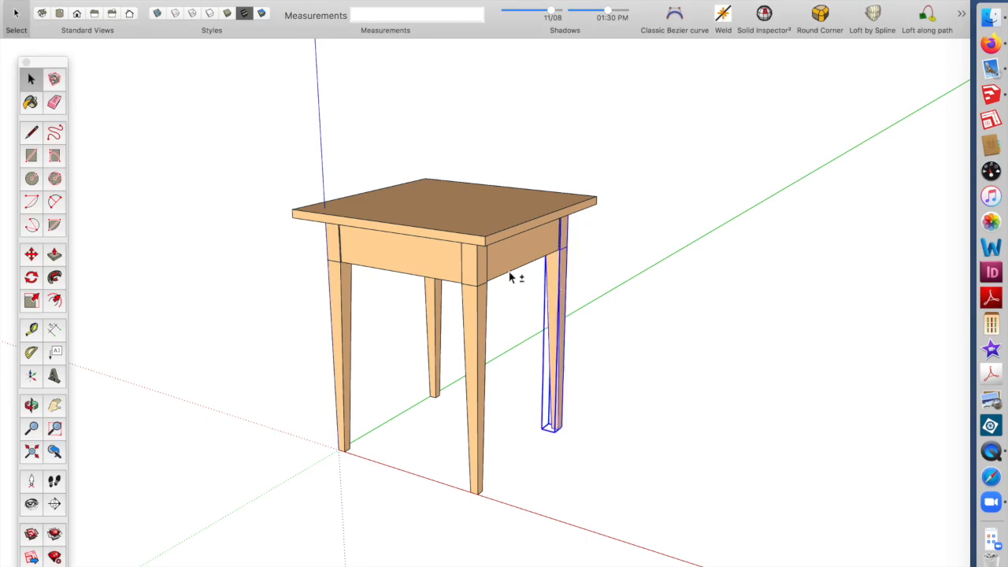
left_click(477, 315, "shift")
left_click(30, 254)
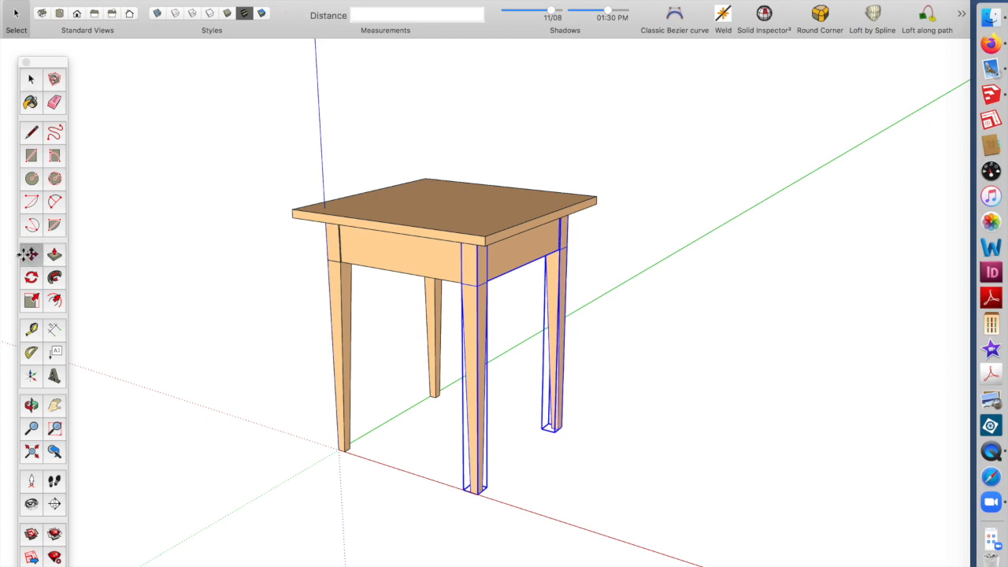
left_click(477, 283)
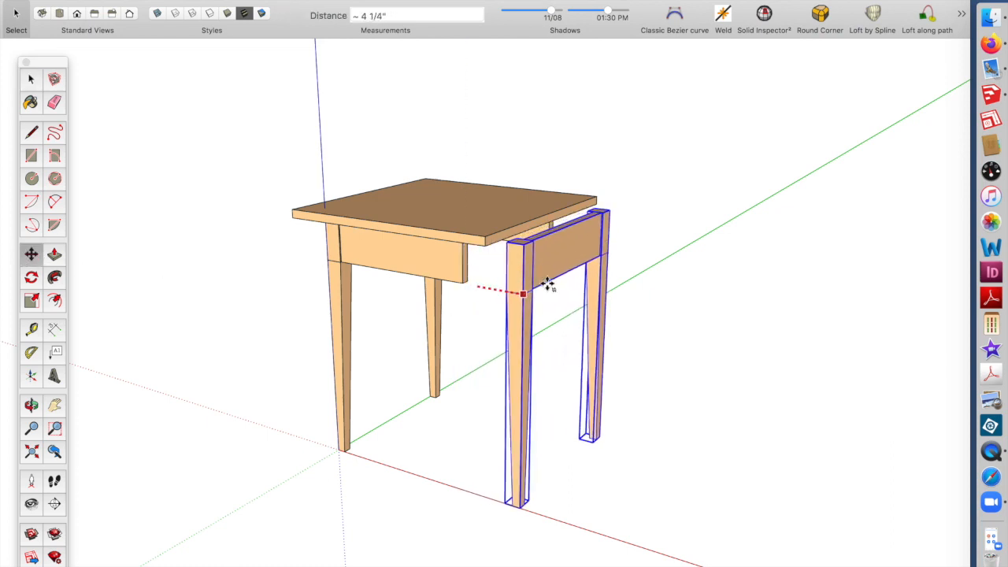
type("4")
key("Return")
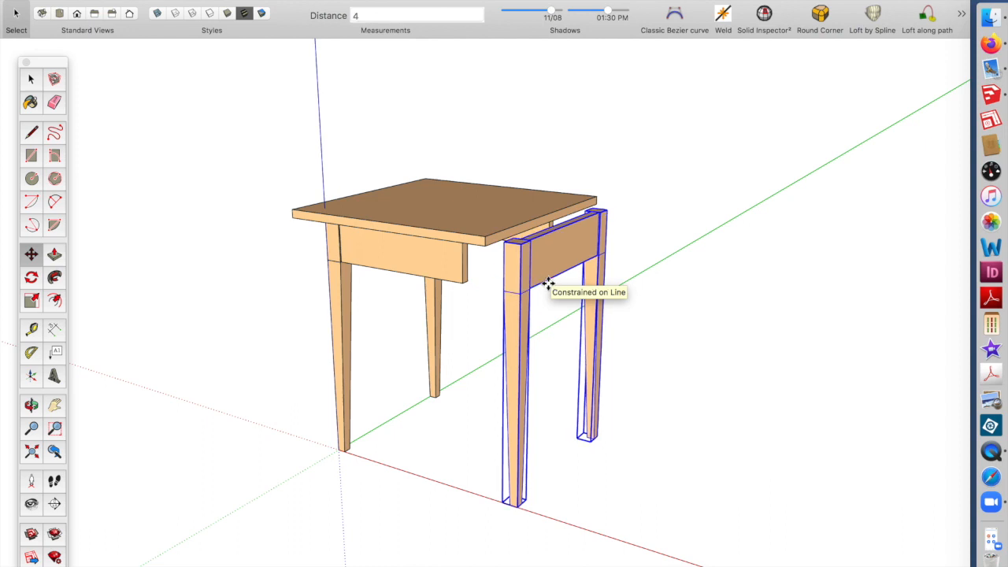
Make the long apron along the widened side a unique component
scroll(529, 248, "up", 3)
middle_click_drag(529, 249, 128, 93)
left_click(30, 79)
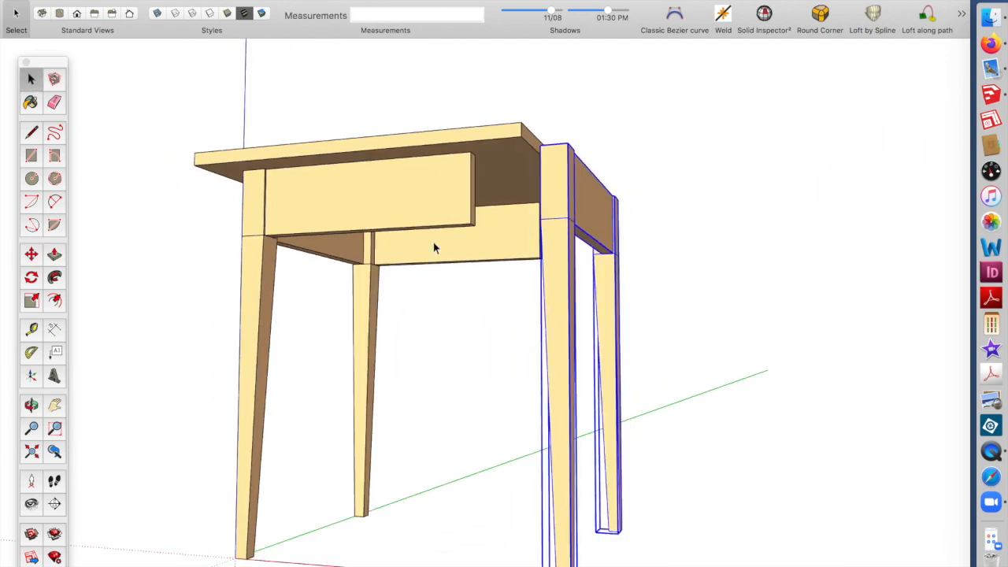
left_click(437, 245)
left_click(392, 178, "shift")
right_click(402, 197)
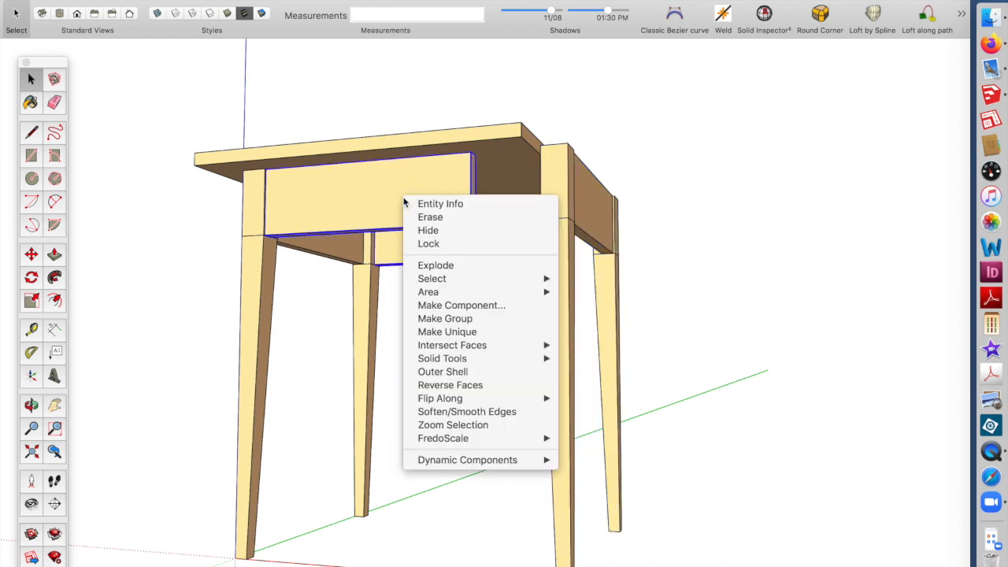
left_click(462, 334)
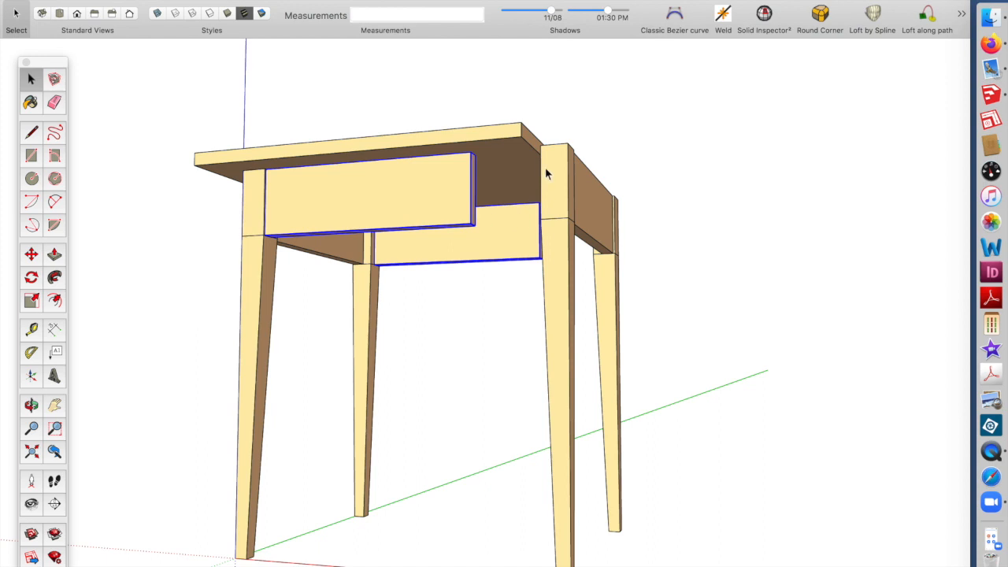
Inside that apron, stretch its right end over to meet the relocated leg
scroll(543, 170, "up", 3)
scroll(543, 172, "down", 1)
double_click(410, 212)
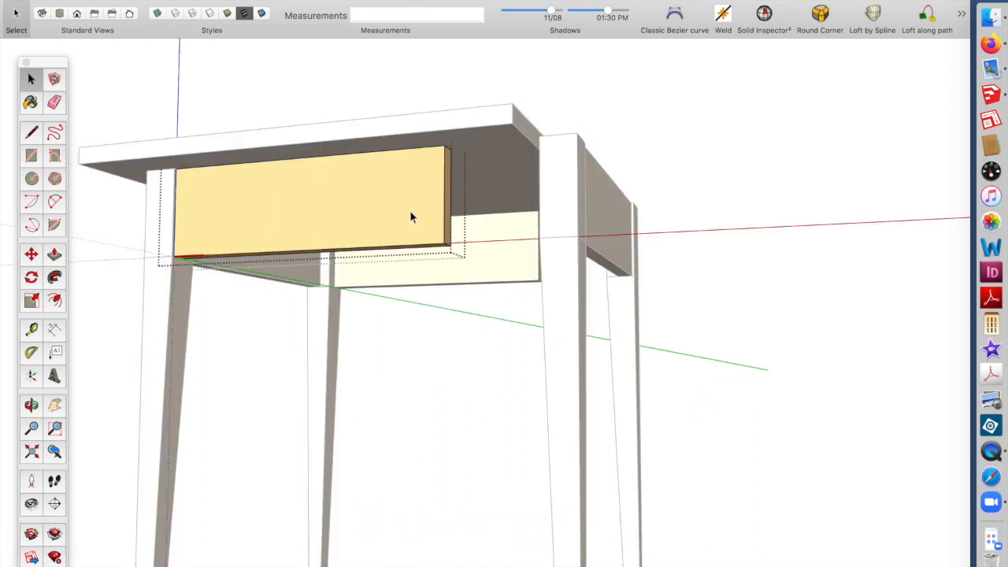
left_click_drag(404, 123, 486, 322)
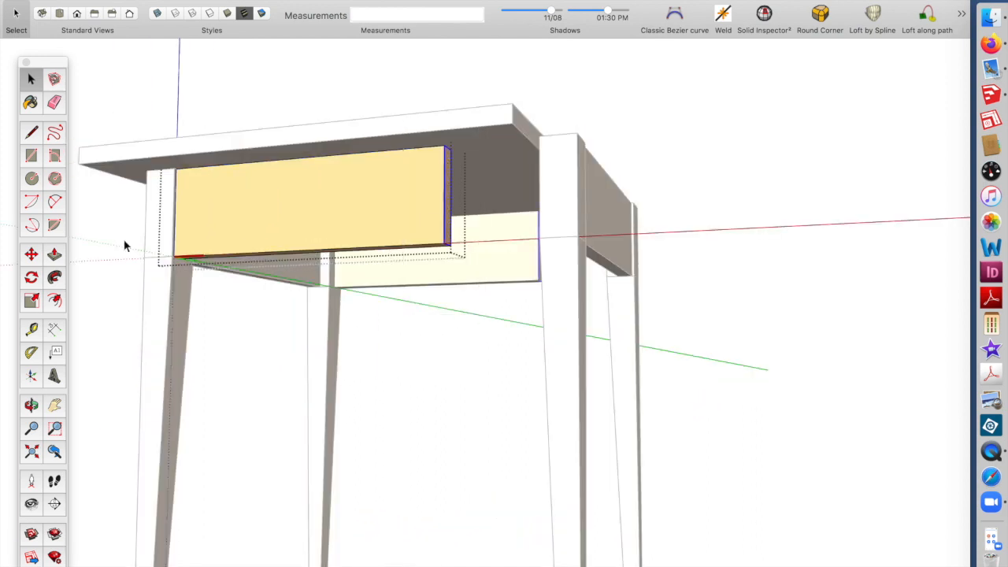
left_click(30, 253)
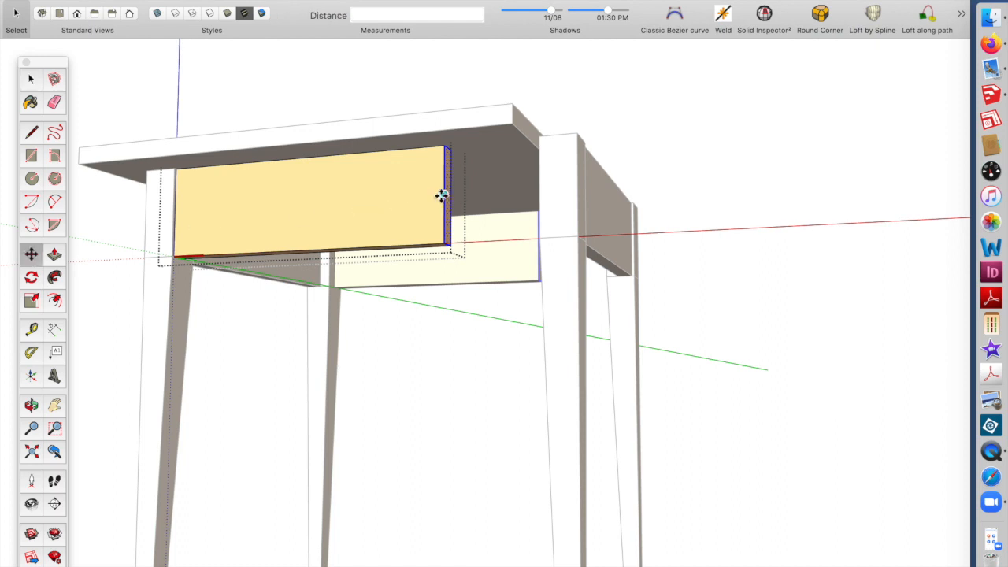
left_click(442, 194)
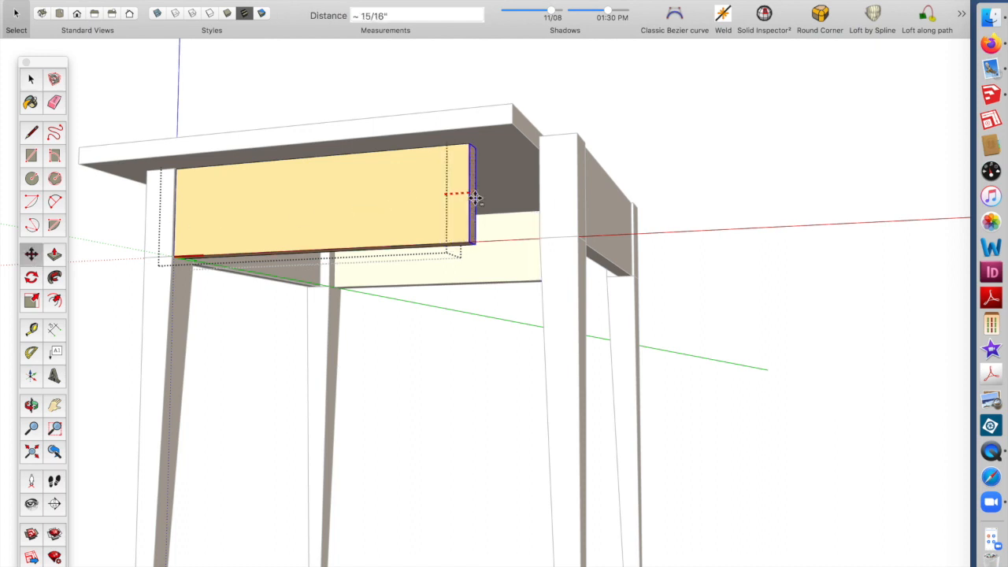
left_click(545, 186)
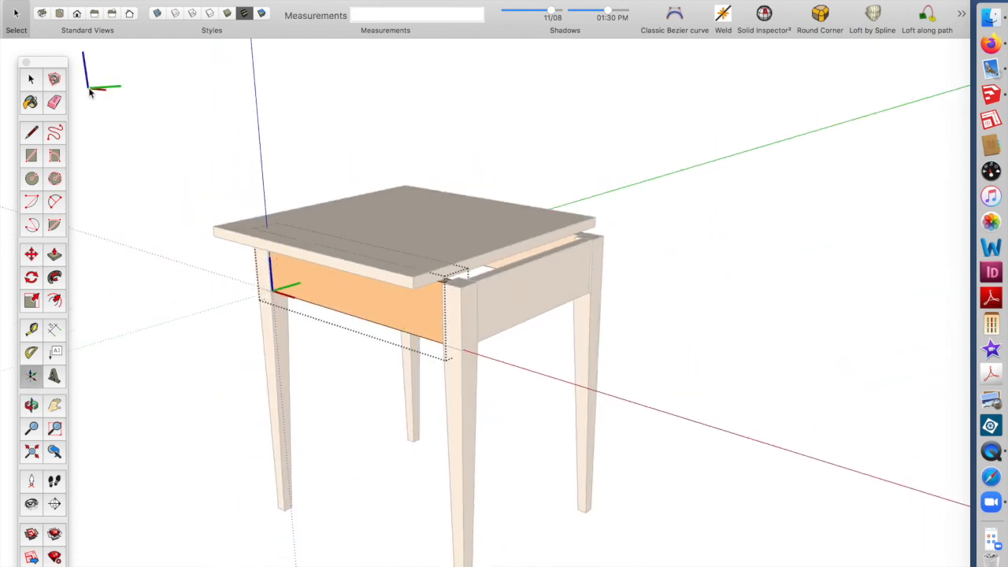
Push/Pull the tabletop's right edge out 4 inches to match the wider frame
left_click(35, 84)
left_click(422, 222)
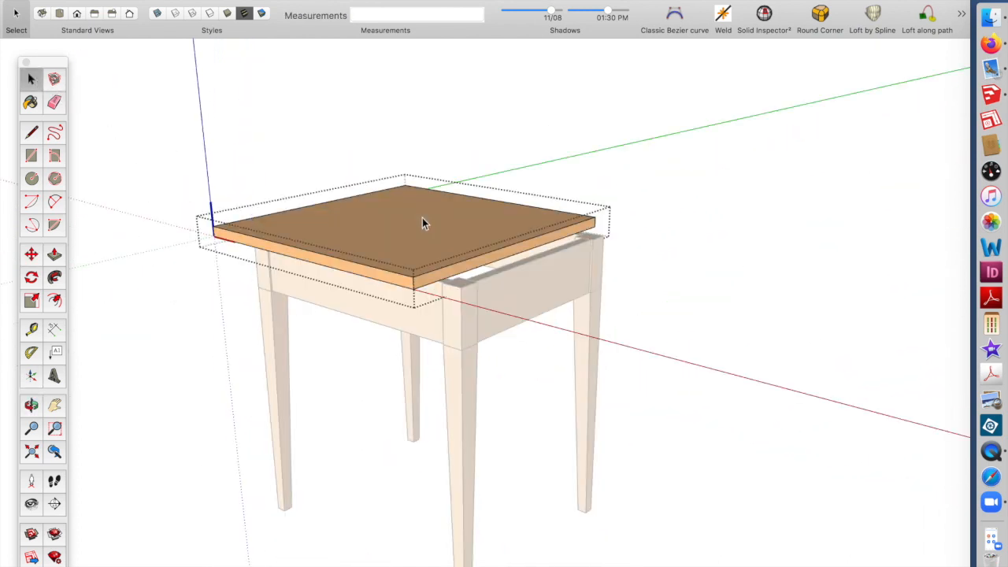
left_click(54, 257)
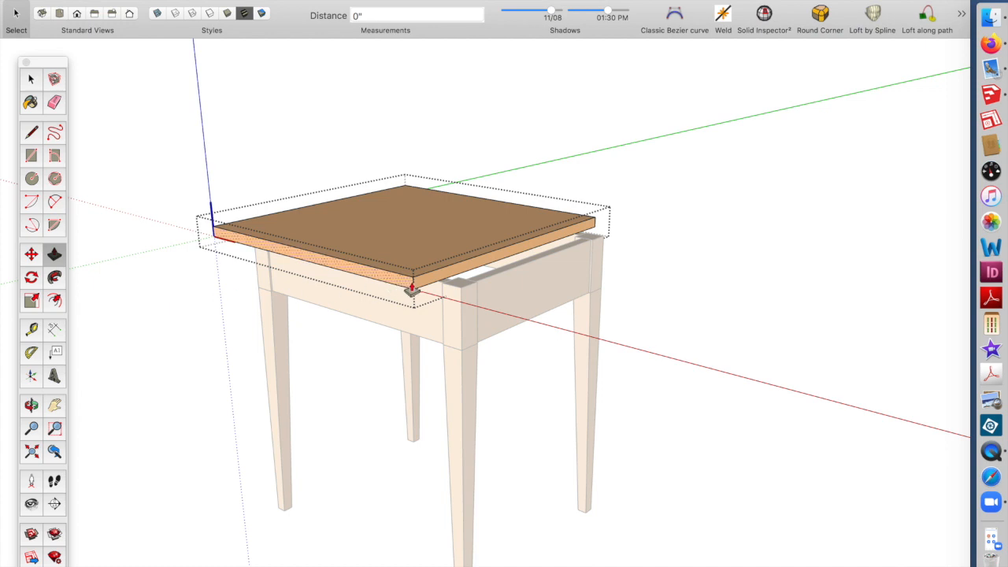
left_click_drag(419, 288, 459, 286)
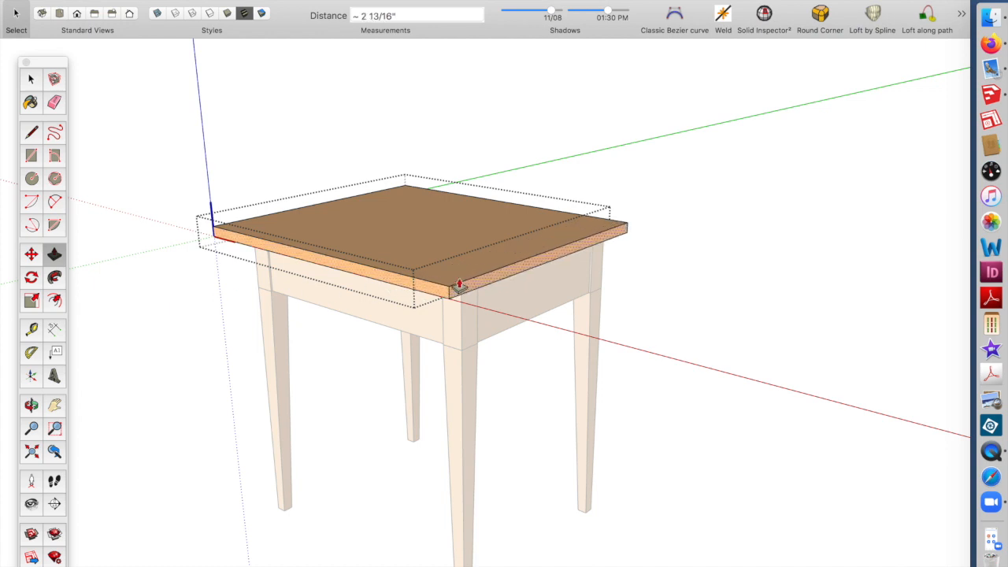
type("4")
key("Return")
left_click(31, 79)
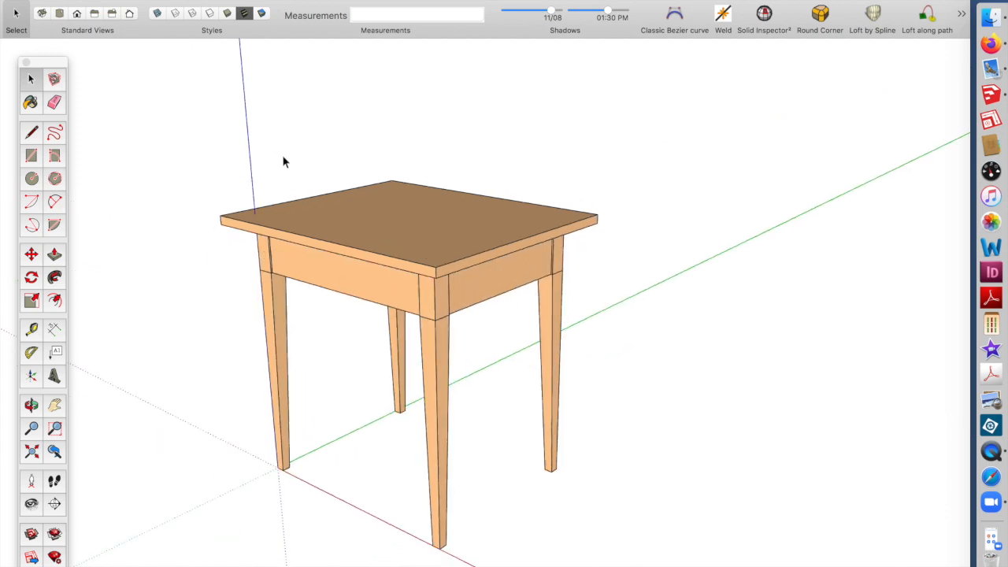
Delete the tabletop
key("o")
left_click_drag(286, 223, 341, 281)
key("space")
middle_click_drag(341, 281, 386, 371)
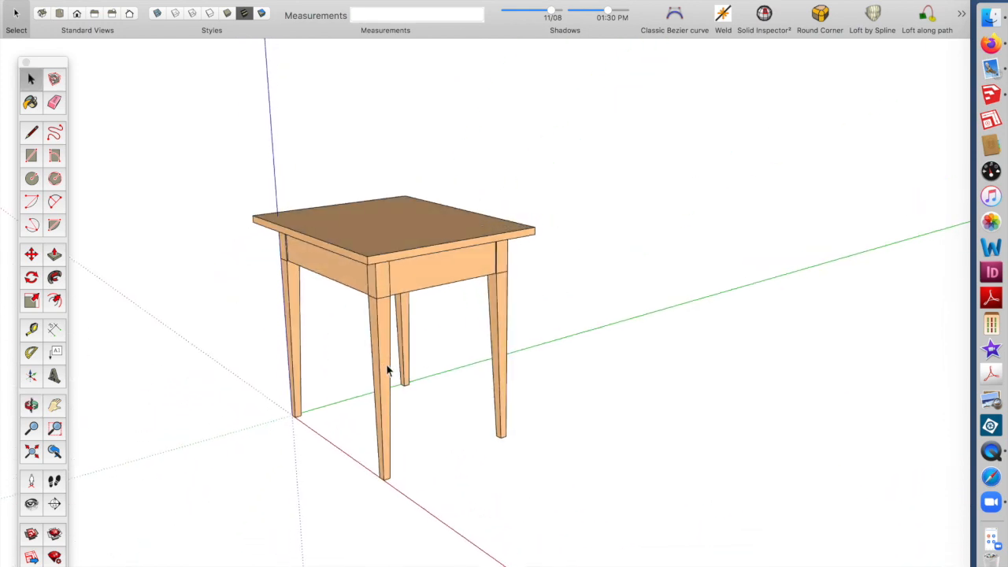
mouse_move(390, 271)
middle_mouse_down()
mouse_move(511, 286)
mouse_move(400, 259)
middle_mouse_up()
scroll(416, 251, "up", 2)
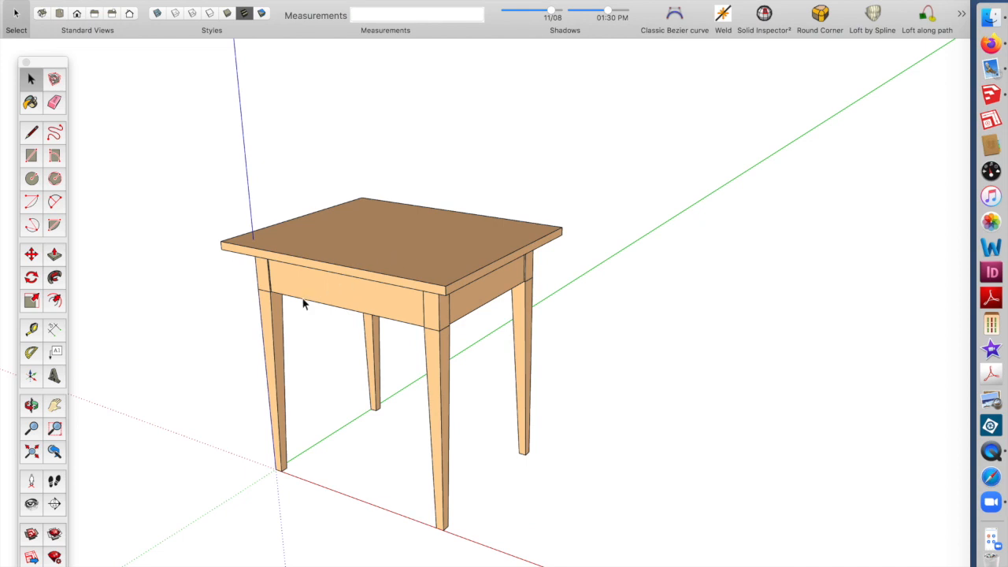
scroll(302, 297, "up", 6)
middle_click_drag(329, 289, 388, 269)
left_click(450, 187)
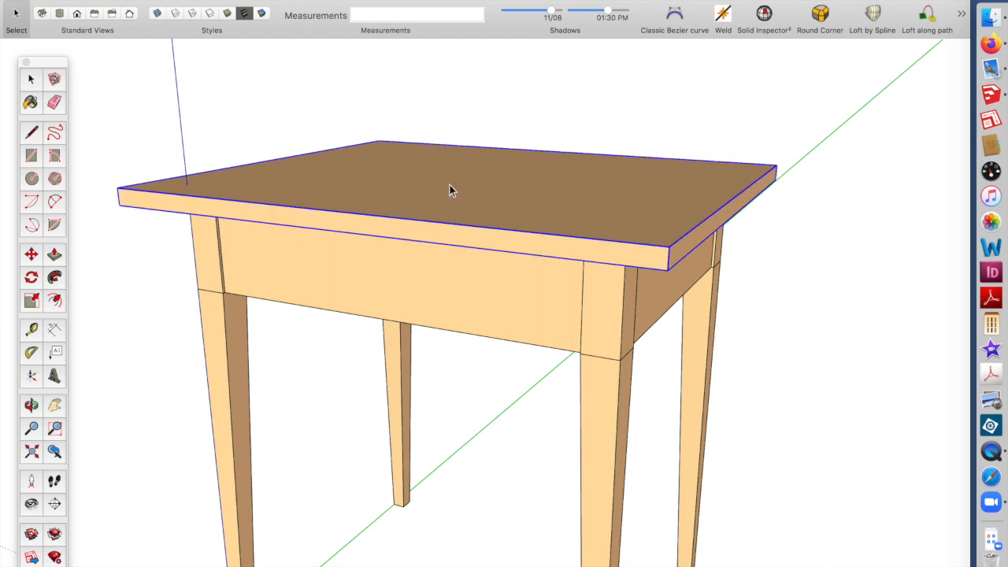
key("Delete")
Make the front apron facing the viewer a unique component
middle_click_drag(420, 306, 460, 369)
left_click(453, 347)
right_click(462, 336)
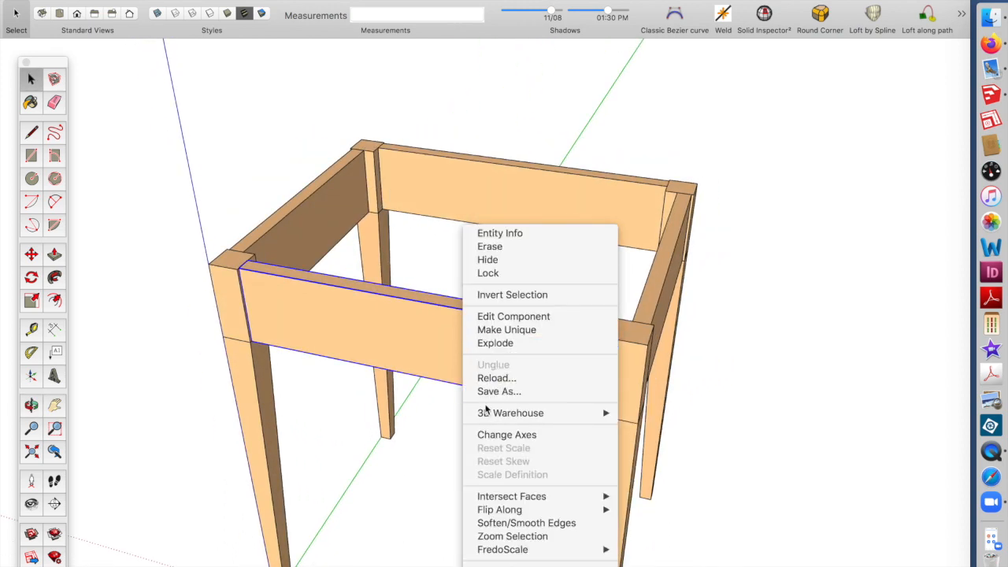
left_click(504, 330)
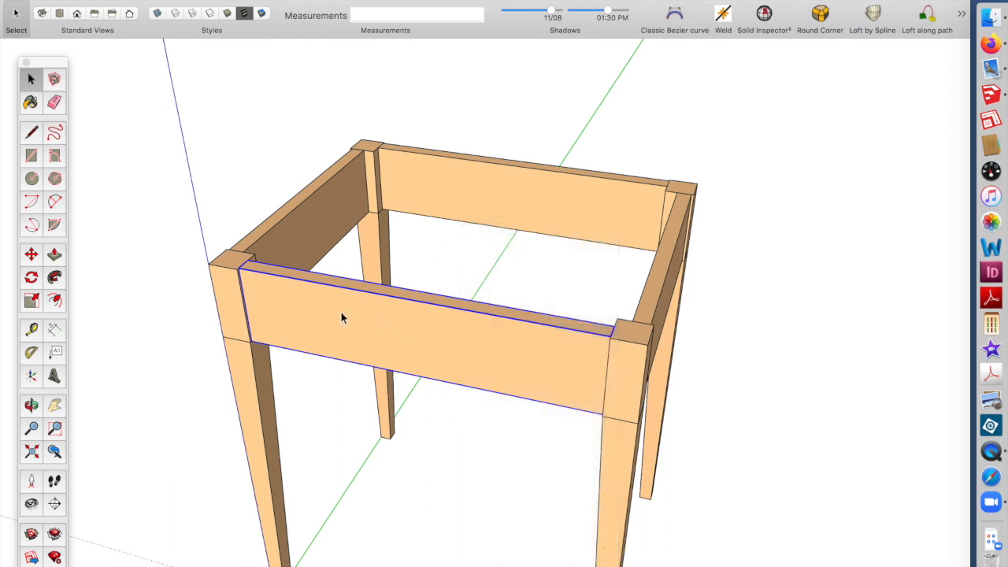
Inside the front apron, Push/Pull its top face down 3 inches to leave a narrow rail
scroll(315, 339, "up", 4)
scroll(248, 240, "up", 2)
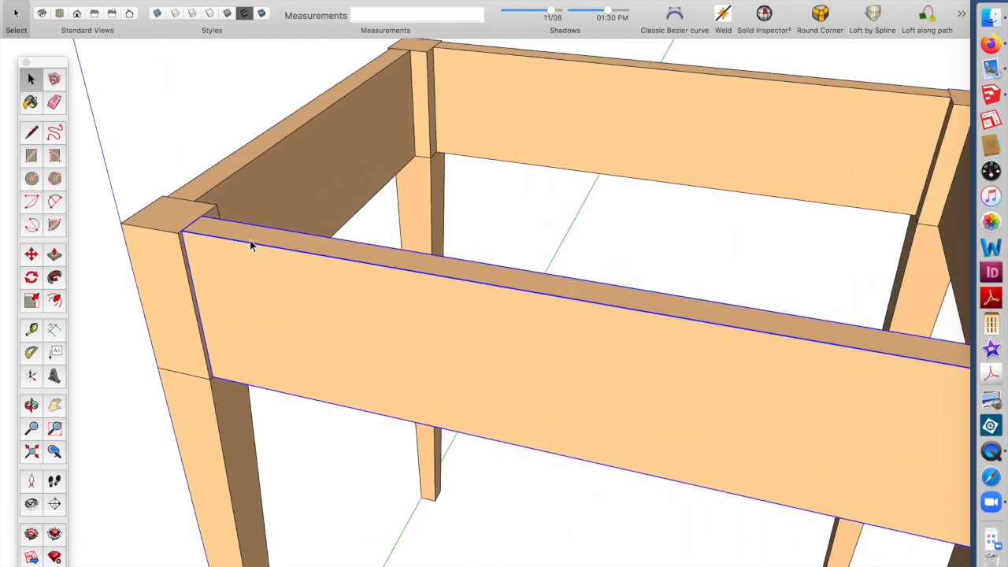
left_click(53, 254)
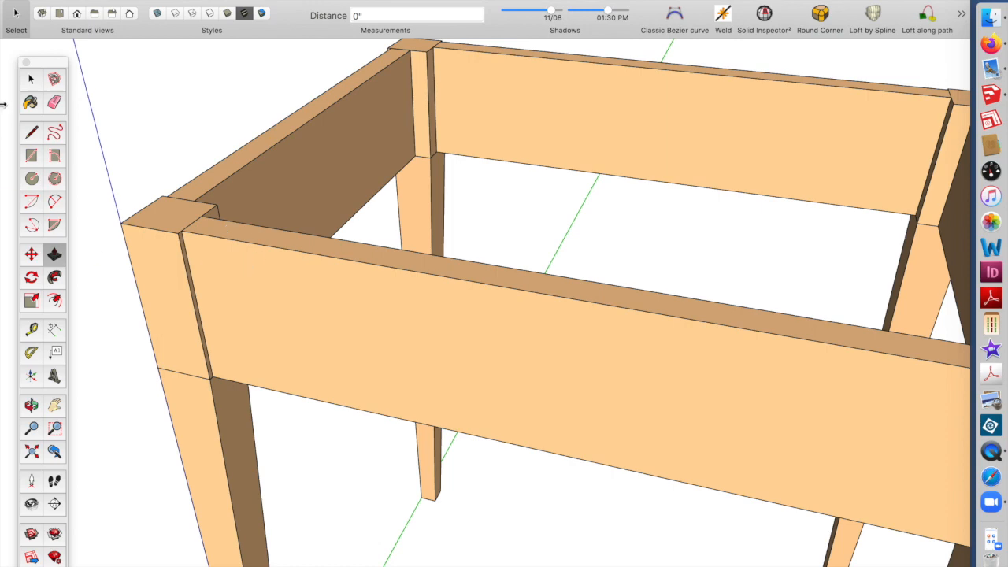
left_click(29, 85)
double_click(250, 309)
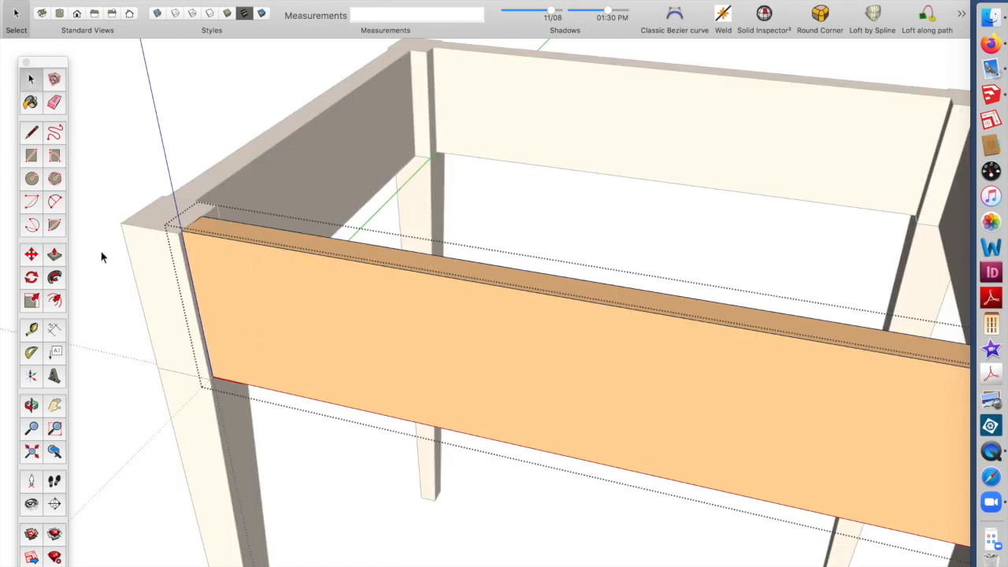
left_click(54, 255)
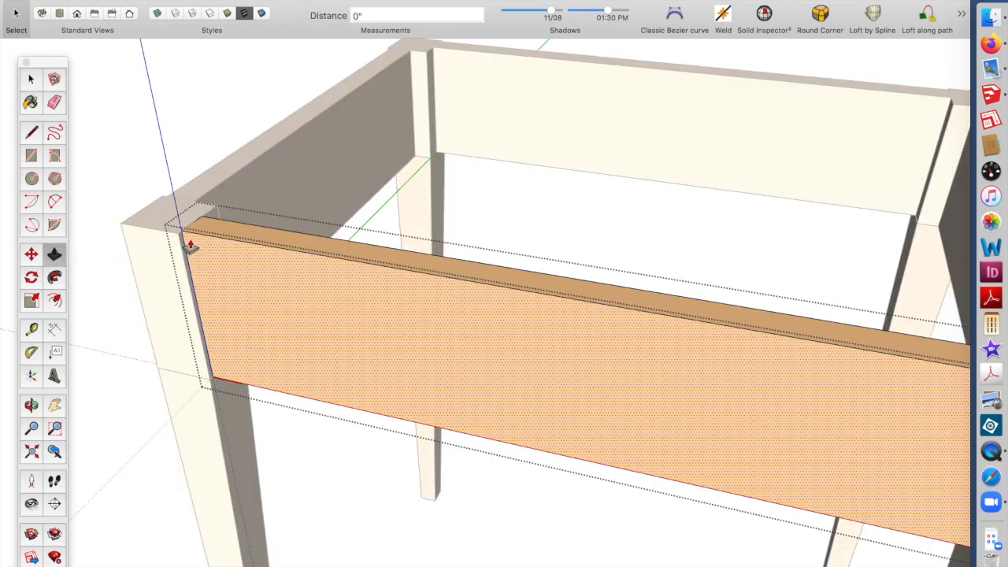
left_click(218, 234)
type("3")
key("Return")
Push/Pull the rail's left end face about 1/8 inch and exit the component
left_click(246, 375)
left_click(200, 337)
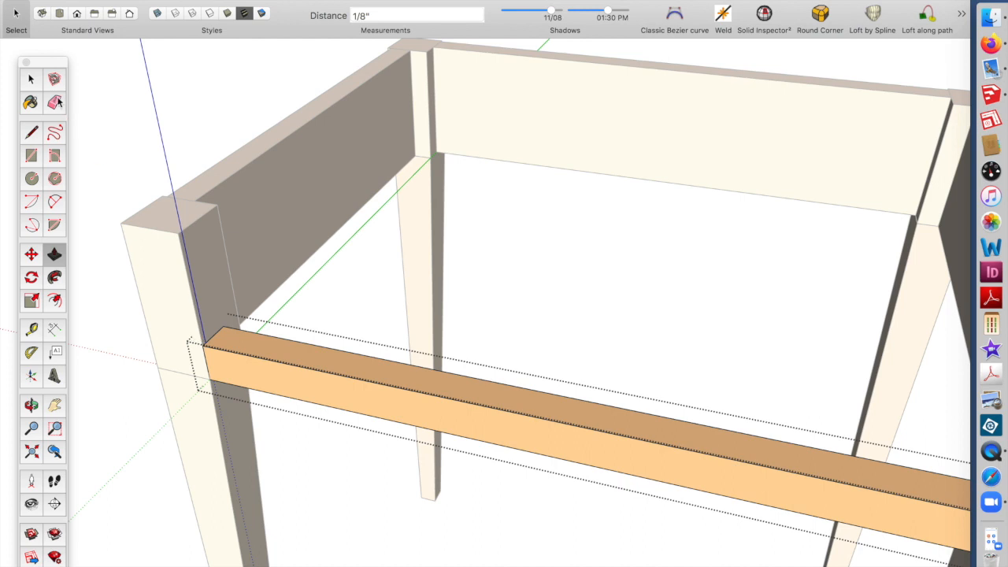
left_click(32, 78)
left_click(137, 126)
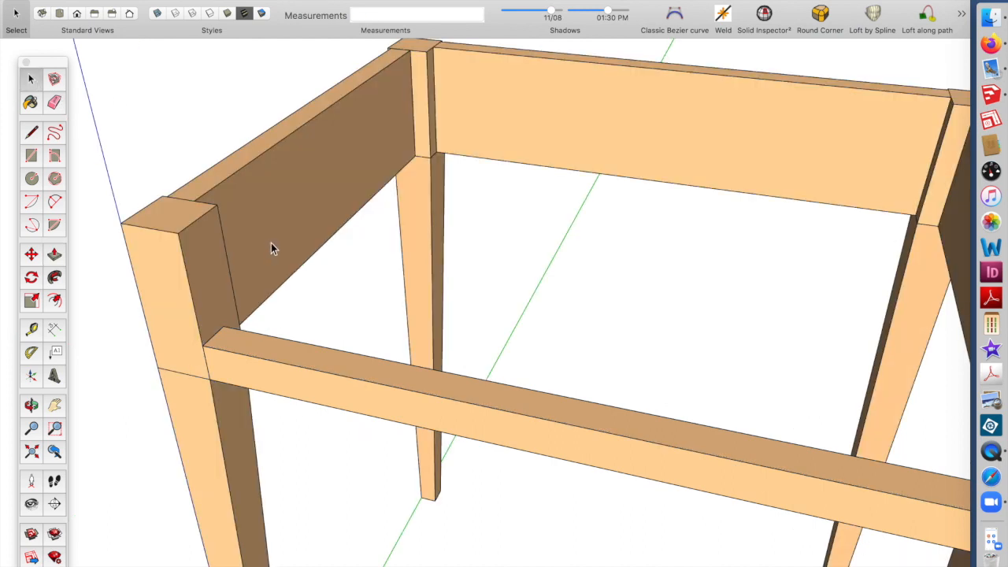
Draw a 17 by 3 inch rectangle between the front legs above the rail
scroll(271, 249, "down", 5)
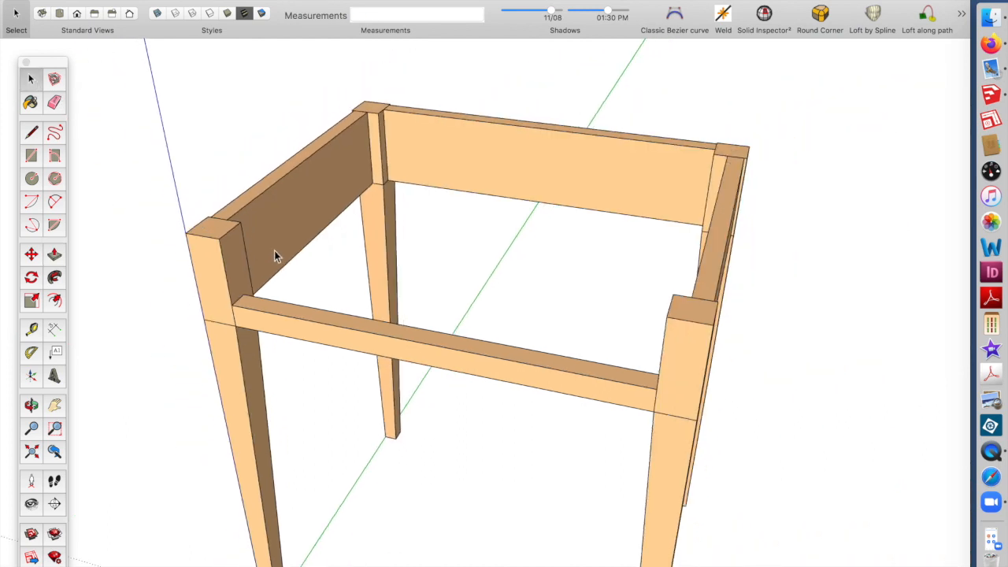
left_click(32, 156)
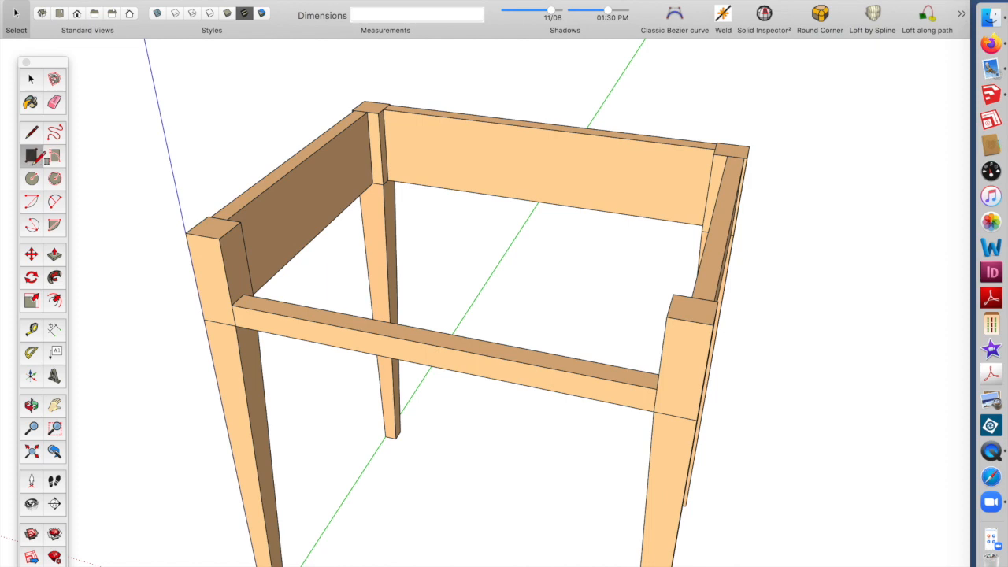
left_click(219, 239)
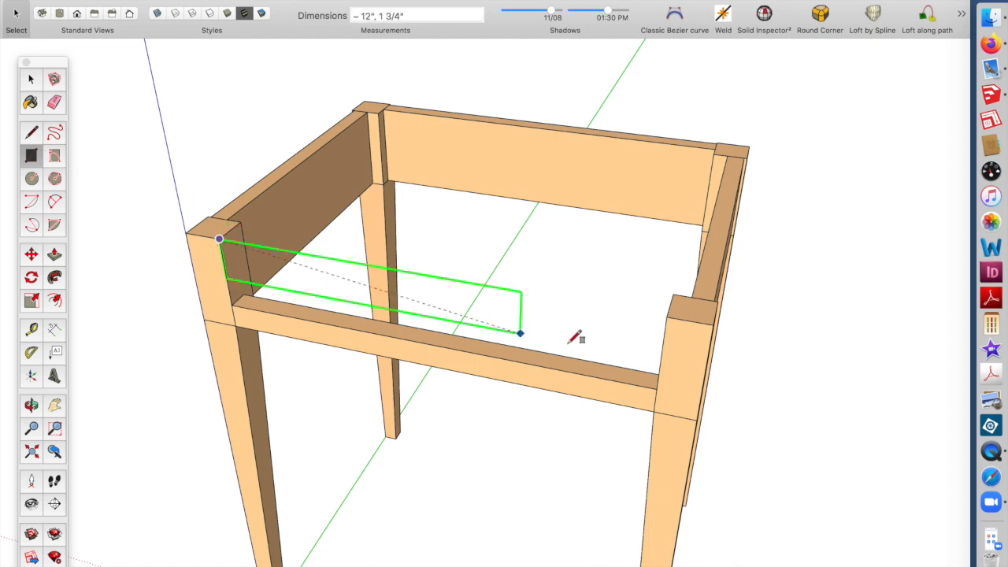
left_click(657, 387)
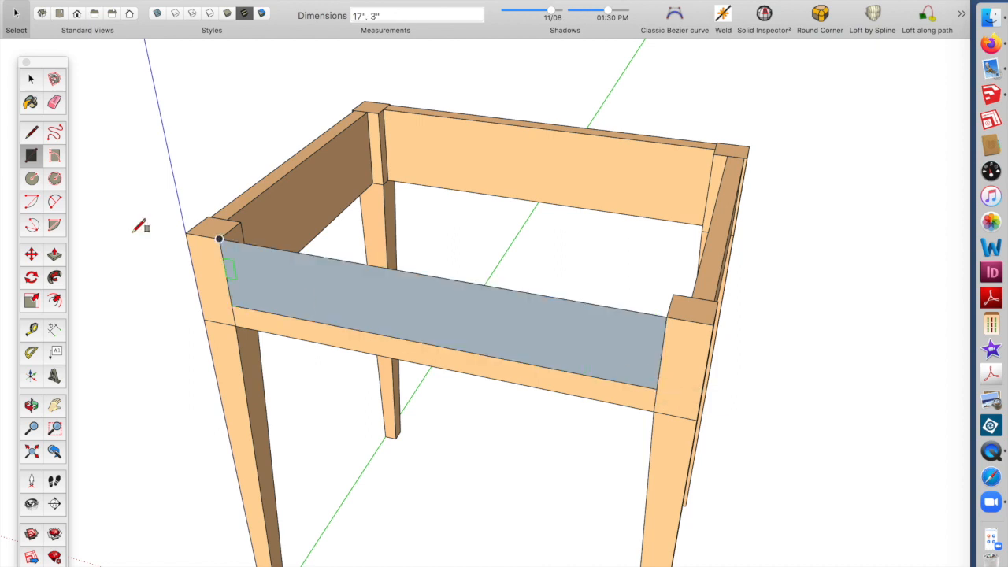
Push/Pull the rectangle 3/4 inch into a board
left_click(53, 256)
left_click(304, 299)
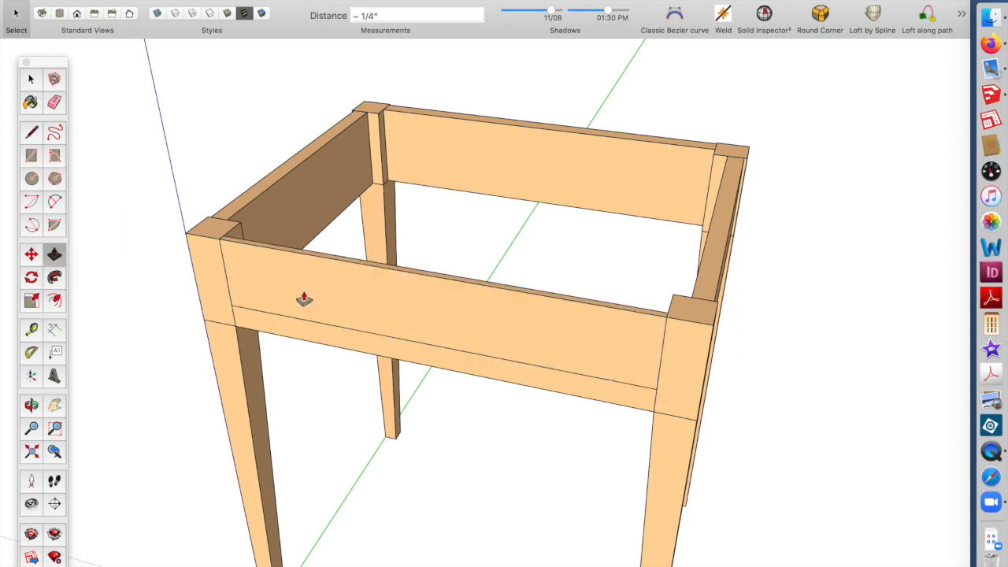
type("3/4")
key("Return")
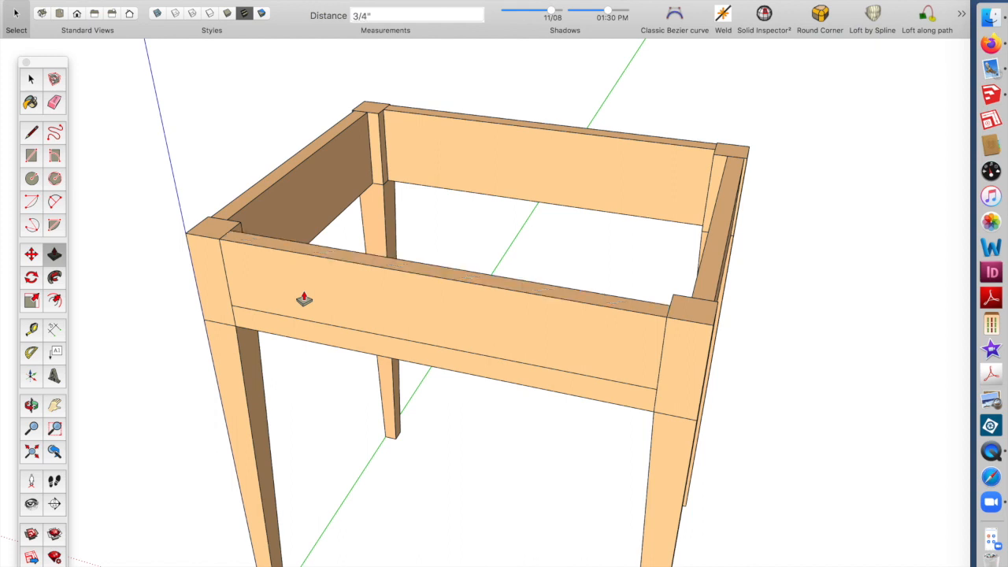
Select the whole new board and make it a component
left_click(30, 79)
double_click(296, 292)
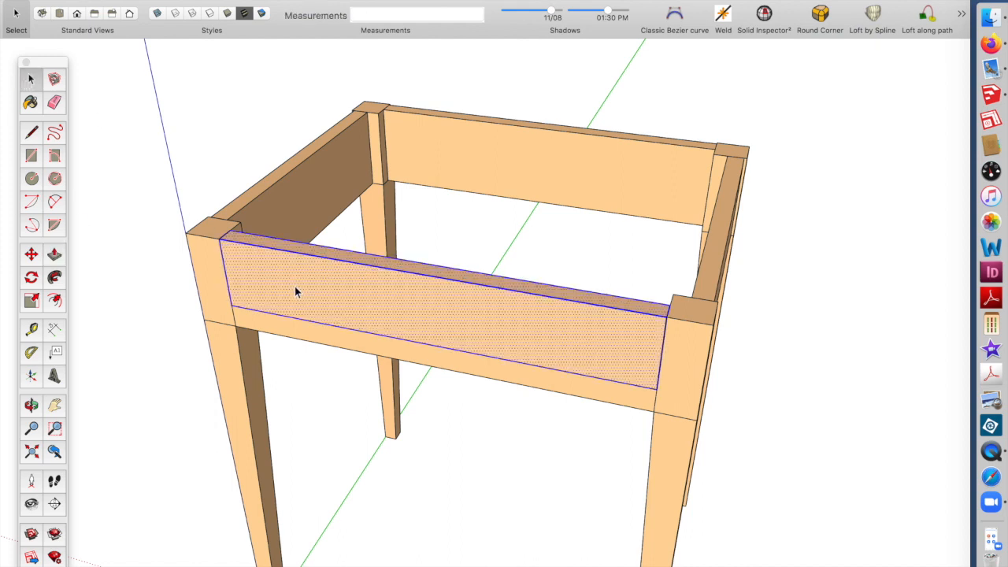
key("g")
key("Return")
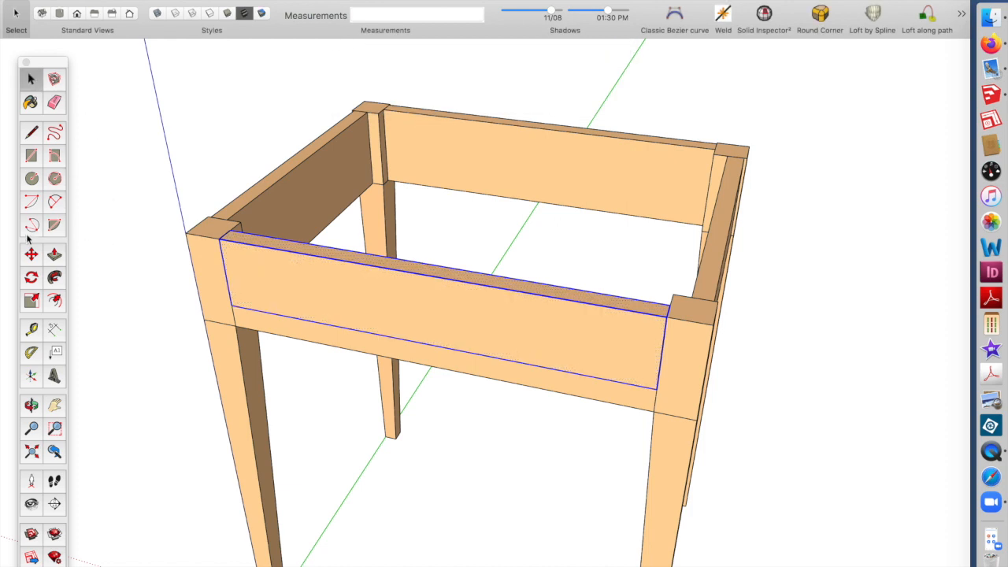
Move the new drawer-front board 1/8 inch back into the opening between the legs
left_click(30, 253)
left_click(231, 305)
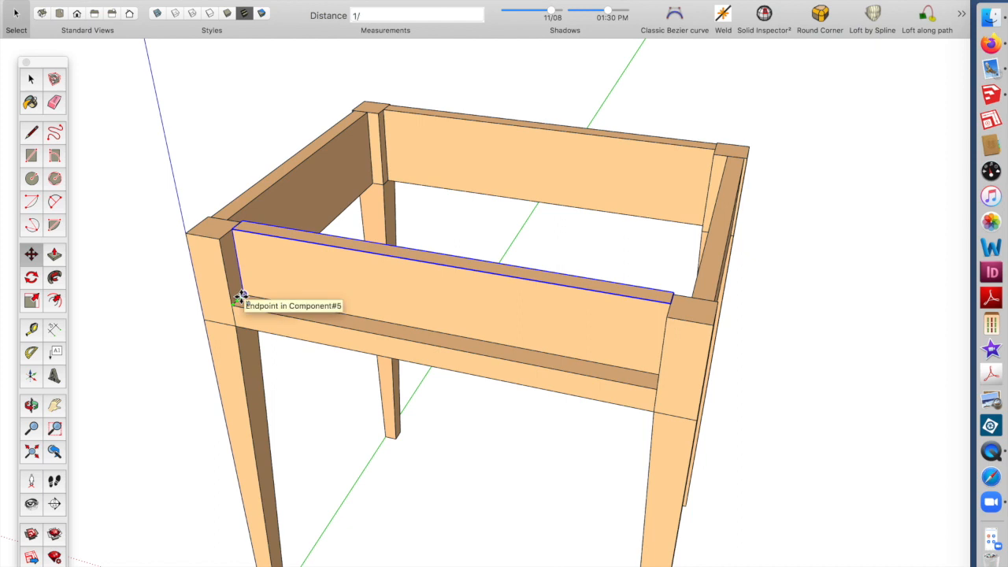
key("Return")
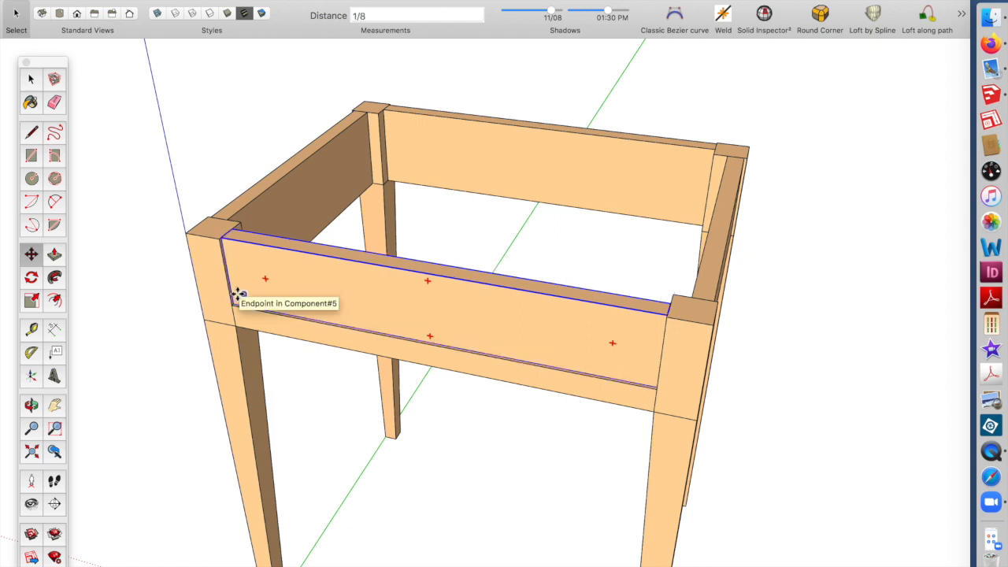
Place a Tape Measure guide 3 inches above the floor beside the front left leg
key("u")
scroll(252, 213, "down", 5)
middle_click_drag(376, 189, 308, 121)
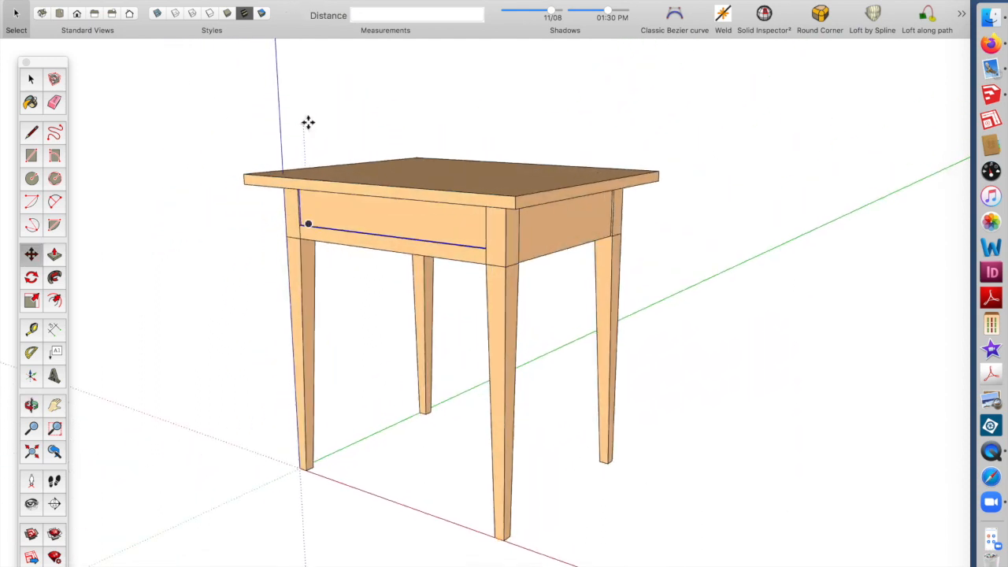
left_click(32, 79)
middle_click_drag(338, 270, 364, 276)
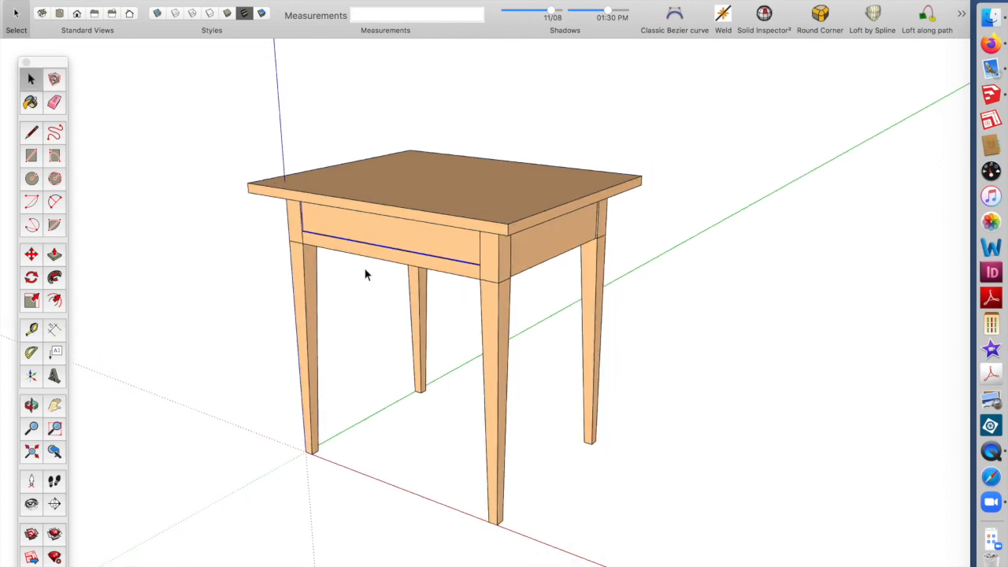
middle_click_drag(435, 260, 451, 245)
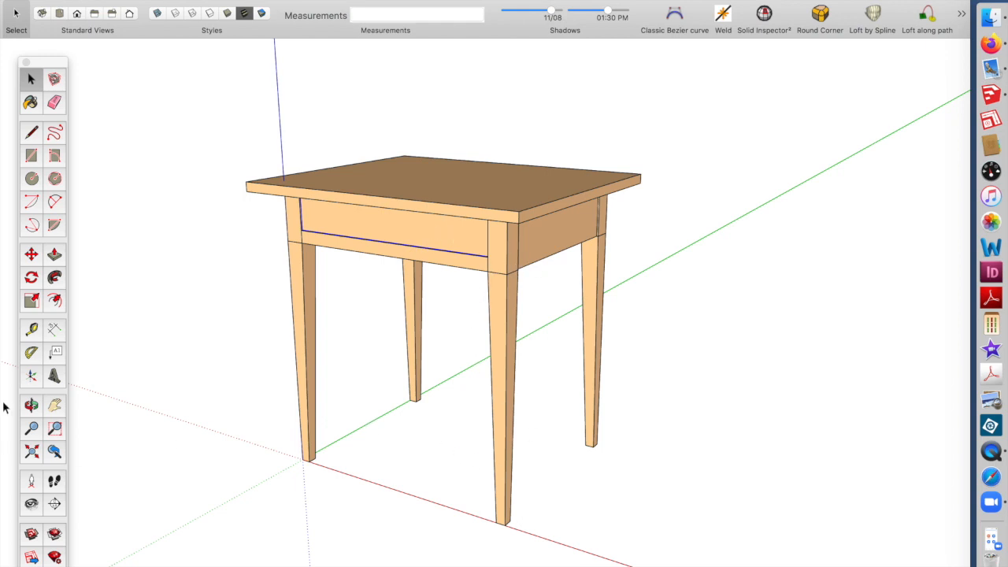
left_click(31, 330)
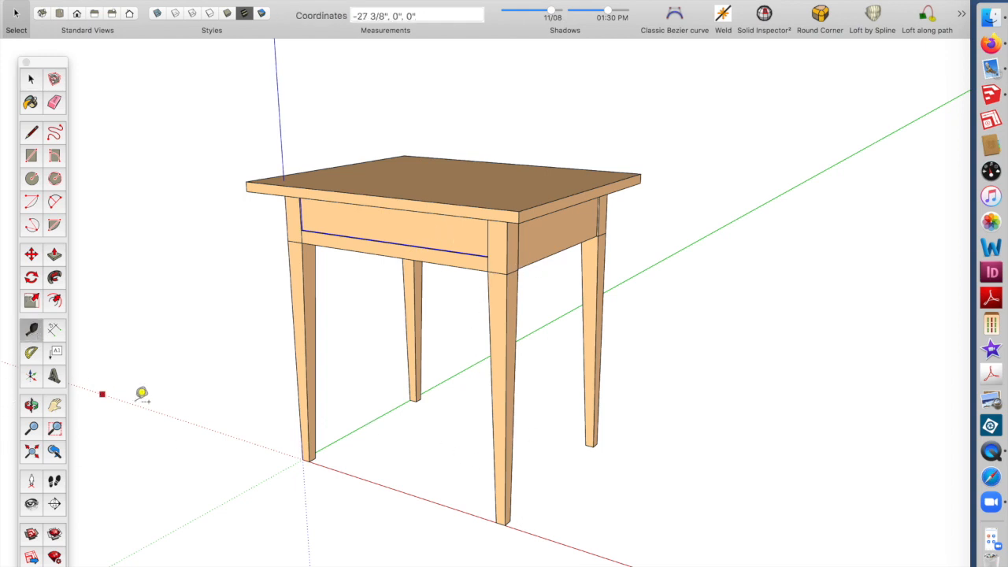
left_click(370, 481)
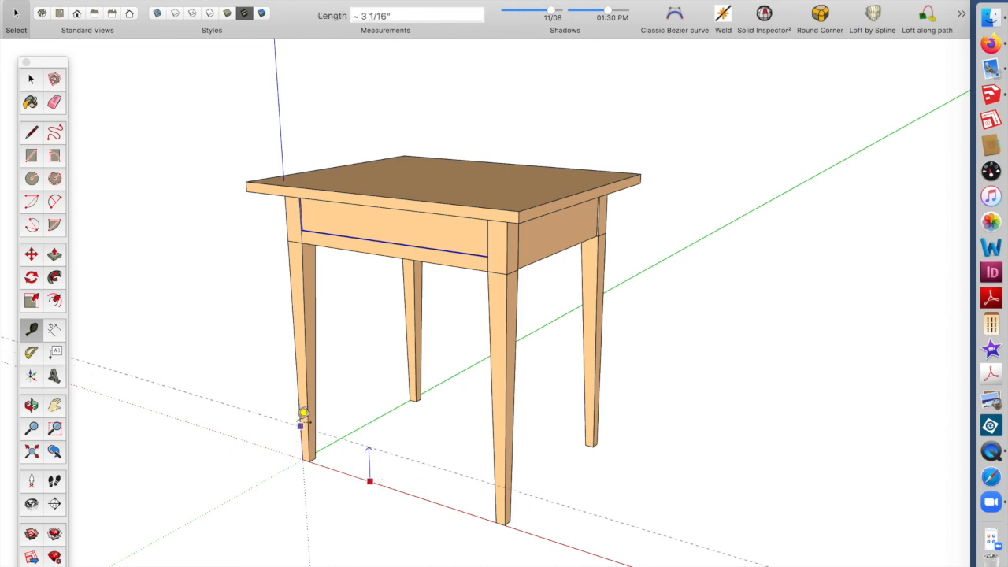
type("3")
key("Return")
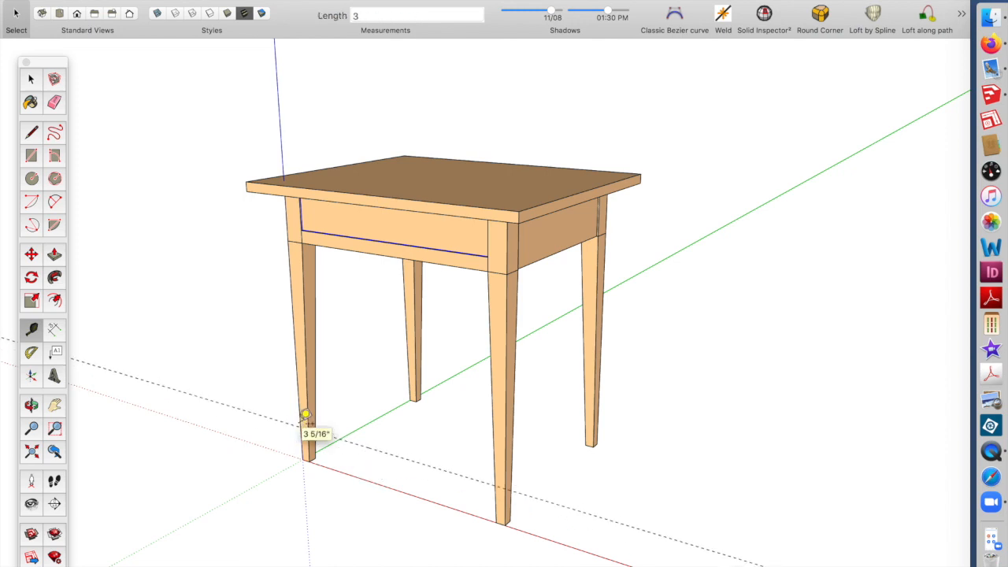
left_click(31, 80)
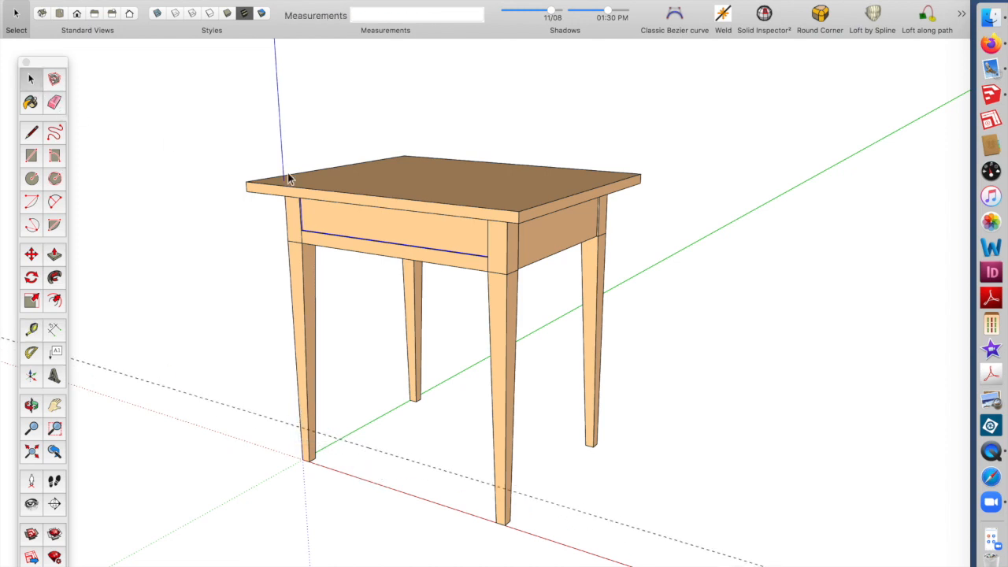
Inside the leg component, move the taper's starting edge down to the 3-inch guide to form short tapered feet
double_click(504, 251)
left_click_drag(474, 262, 531, 300)
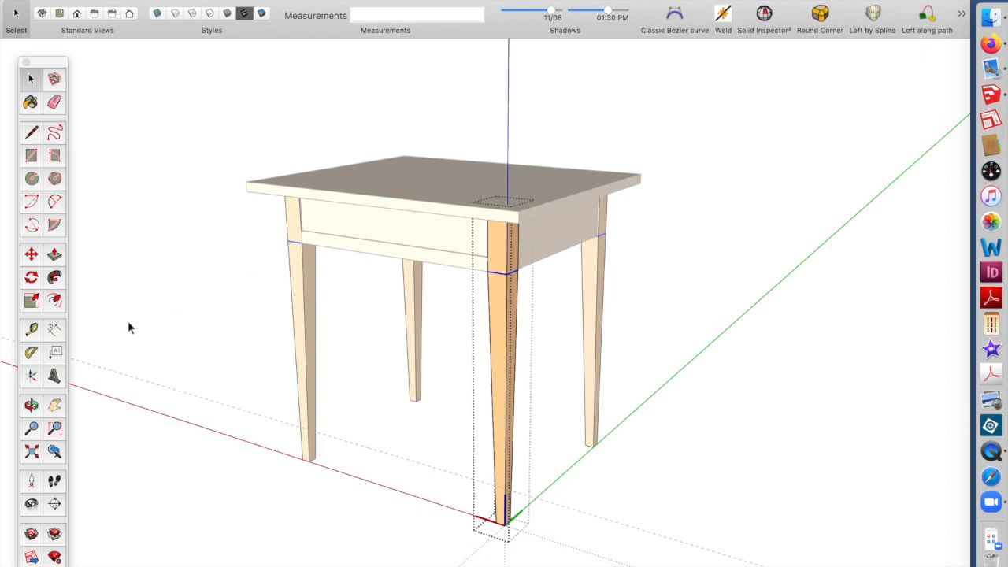
left_click(32, 256)
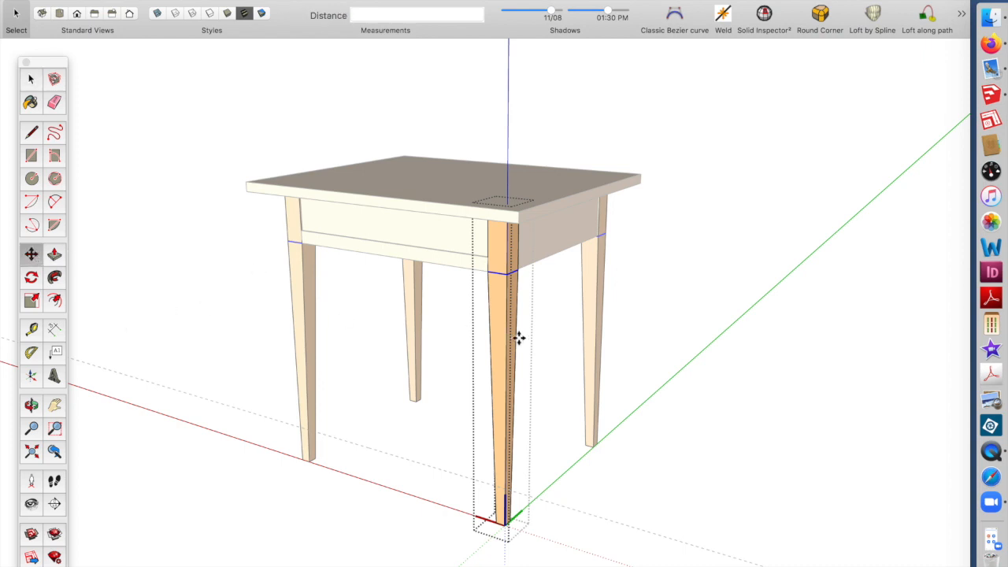
left_click(508, 274)
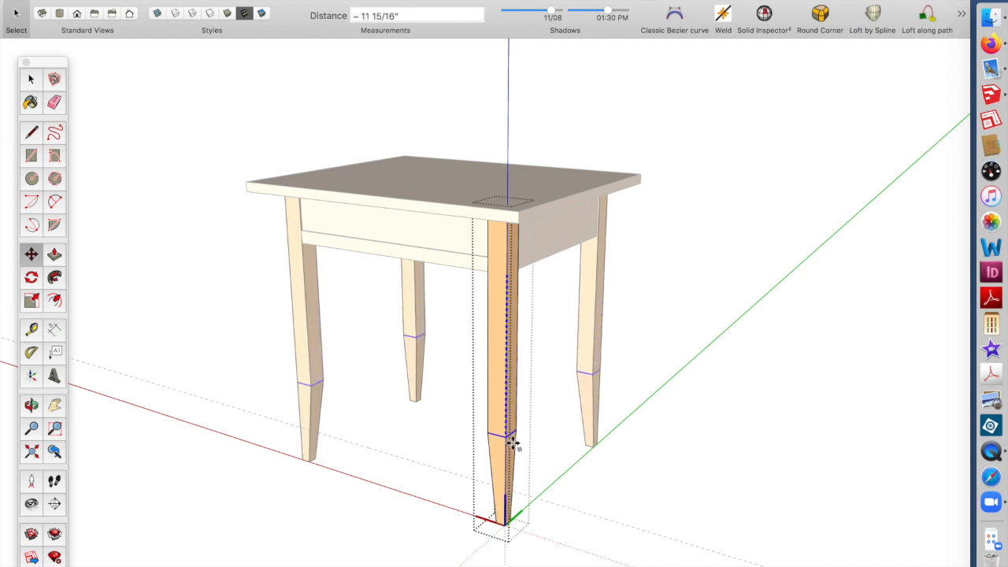
left_click(518, 494)
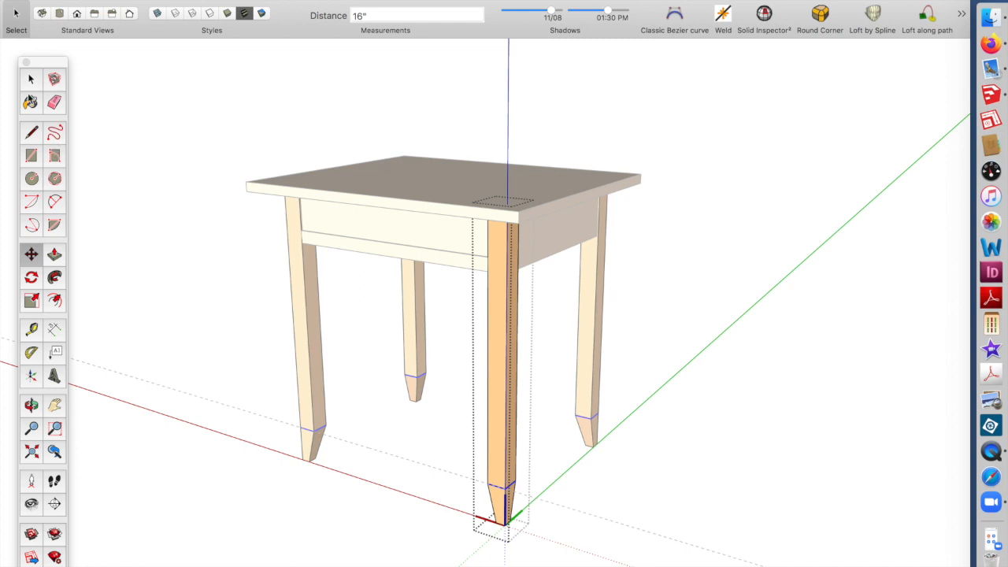
left_click(30, 79)
left_click(384, 331)
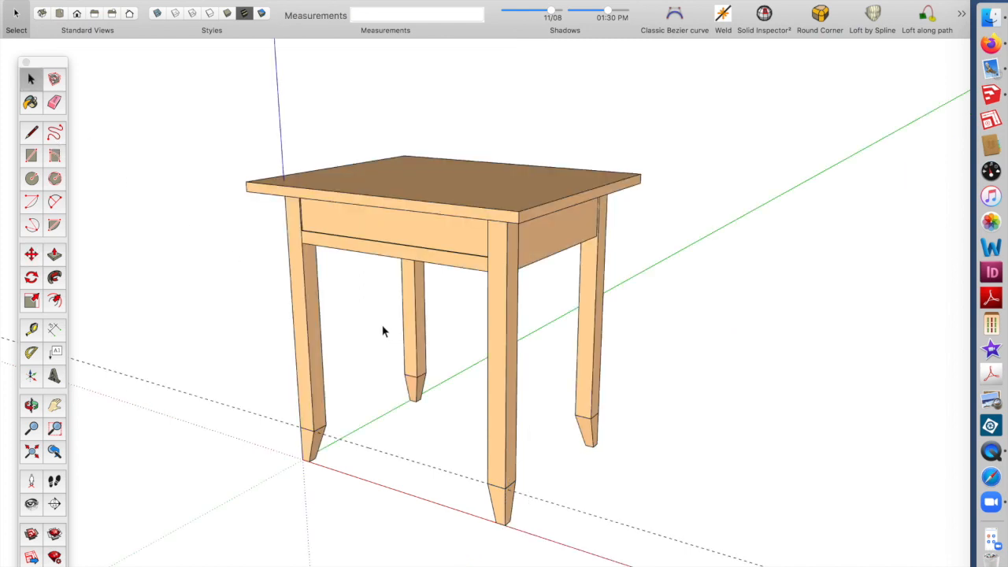
Move a copy of the lower front rail down to sit just above the tapered feet
middle_click_drag(435, 337, 433, 330)
scroll(494, 293, "up", 3)
scroll(496, 303, "down", 3)
left_click(380, 256)
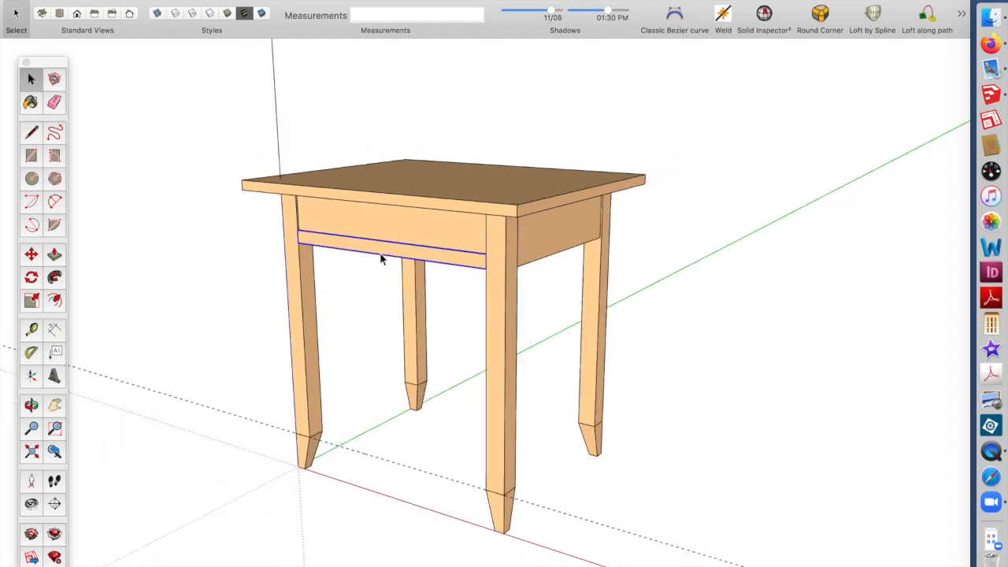
left_click(31, 253)
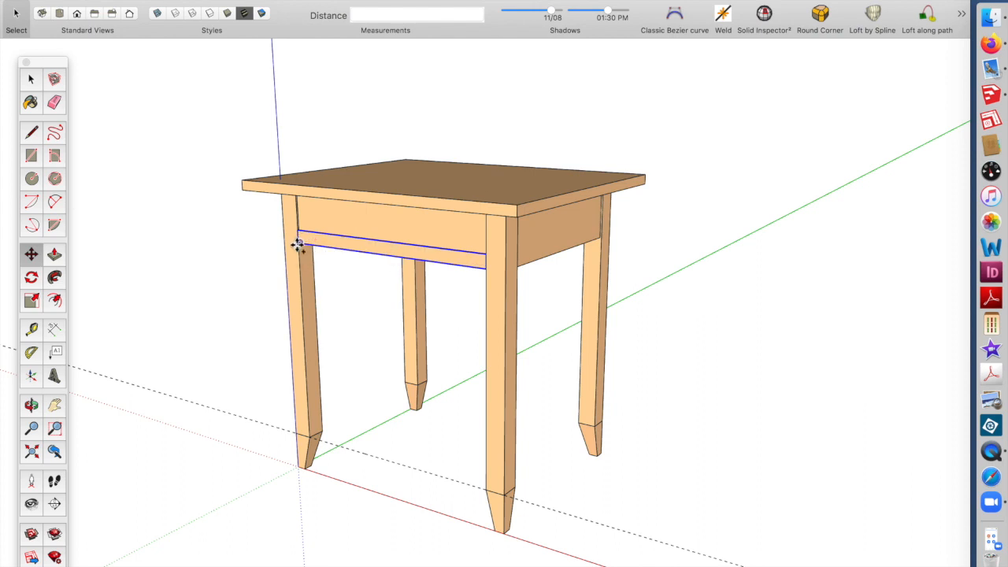
left_click_drag(297, 245, 315, 425)
middle_click_drag(434, 434, 403, 268)
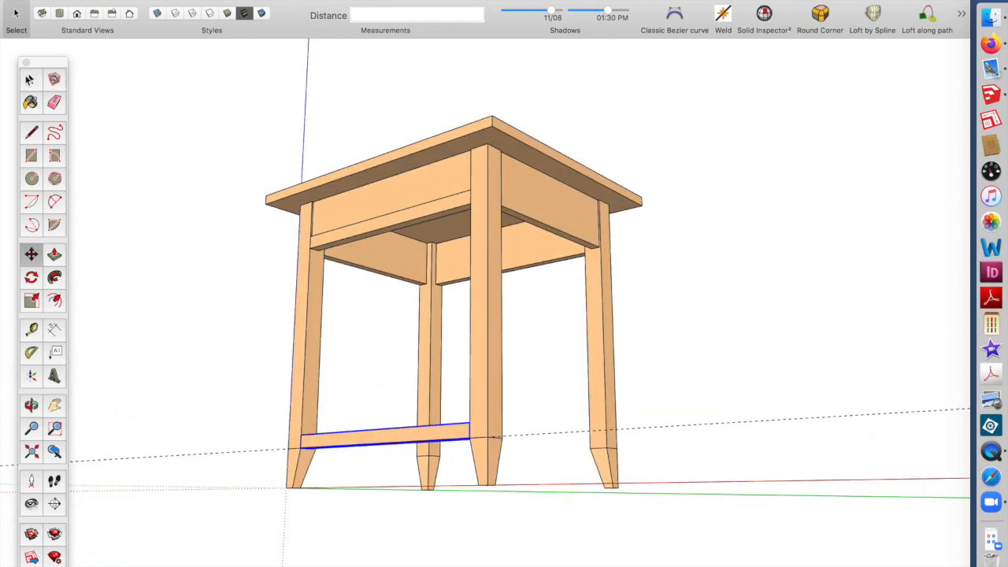
Inside the side apron component, Push/Pull its bottom face down to the feet, turning both sides into full panels
left_click(29, 80)
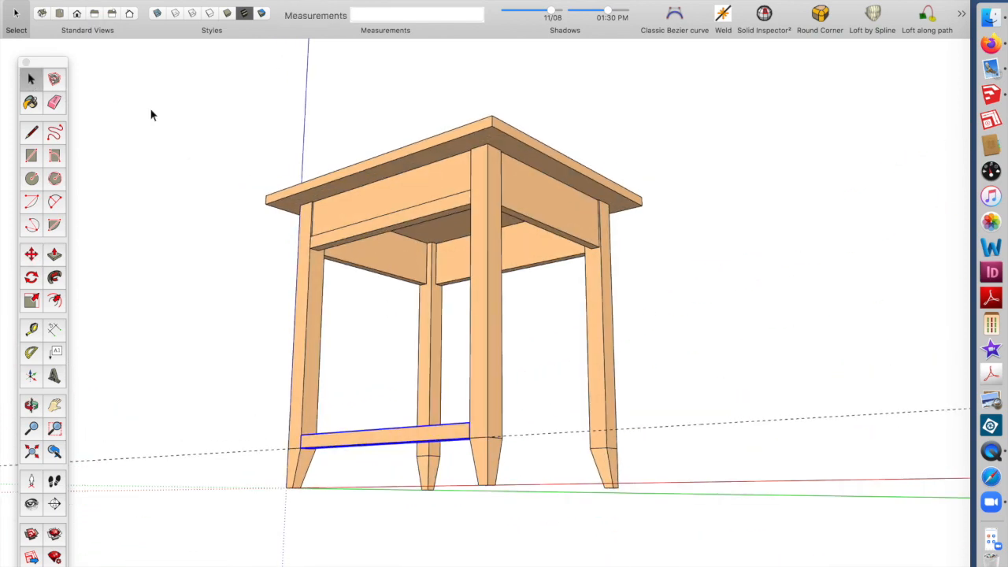
double_click(533, 200)
left_click(59, 257)
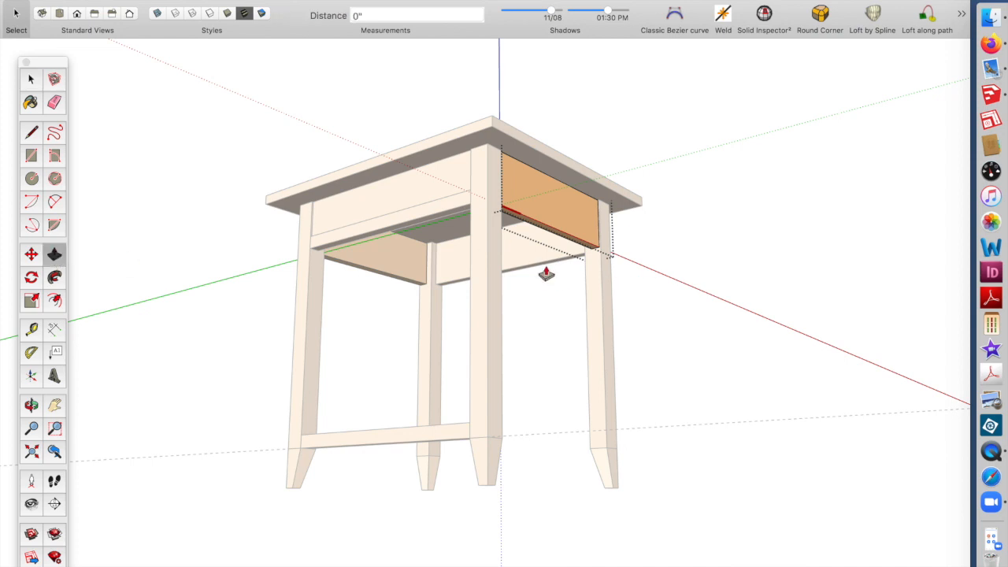
left_click_drag(566, 243, 273, 401)
key("o")
right_click(639, 358)
left_click_drag(523, 339, 426, 203)
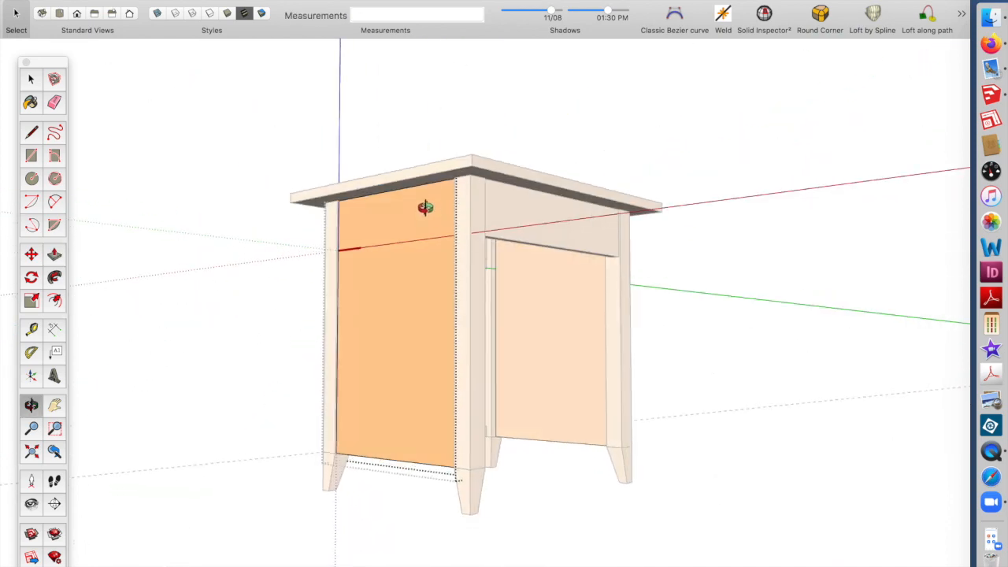
left_click_drag(576, 393, 479, 292)
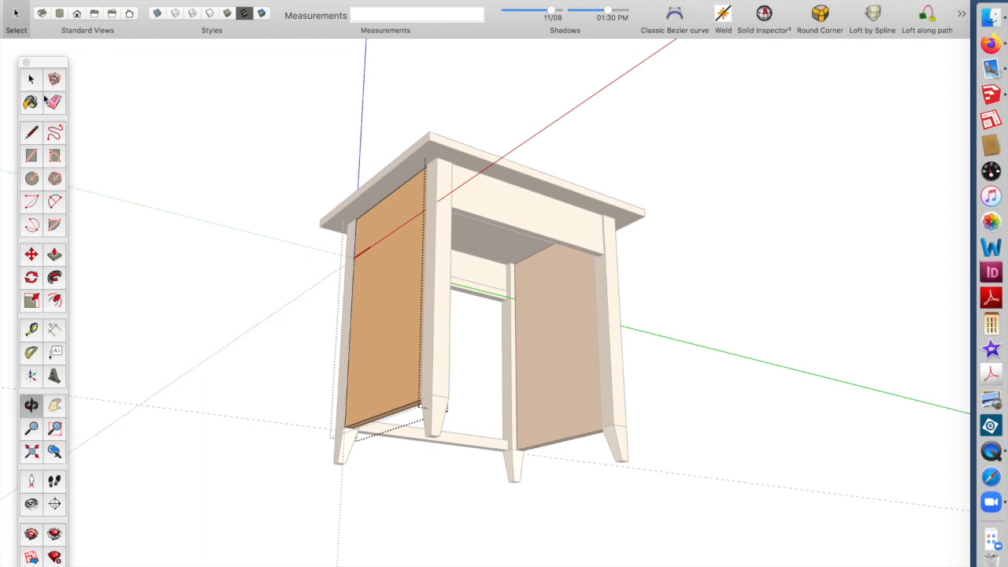
left_click(31, 78)
left_click(489, 211)
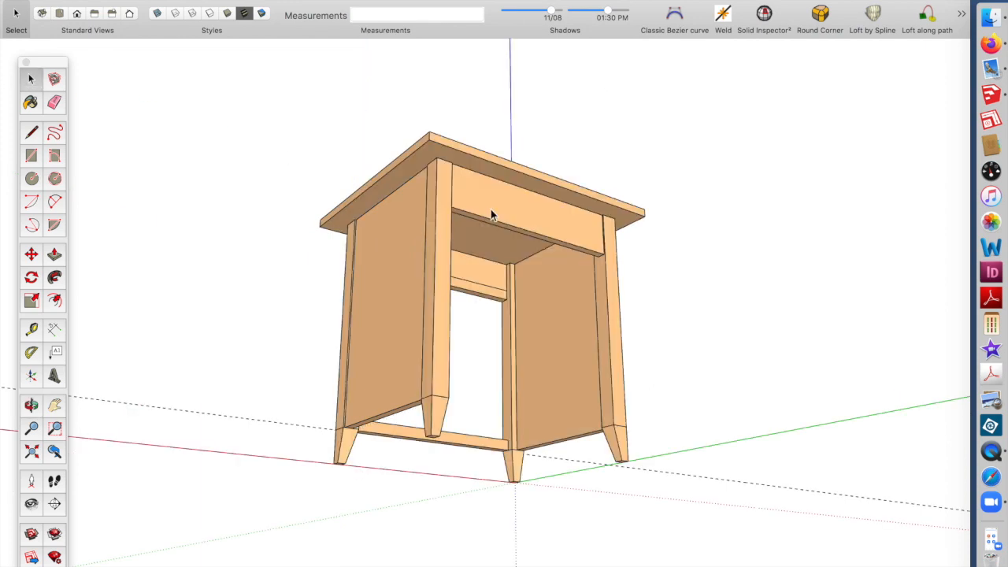
Inside the back apron component, Push/Pull its bottom face down 16 inches to form a back panel
double_click(492, 209)
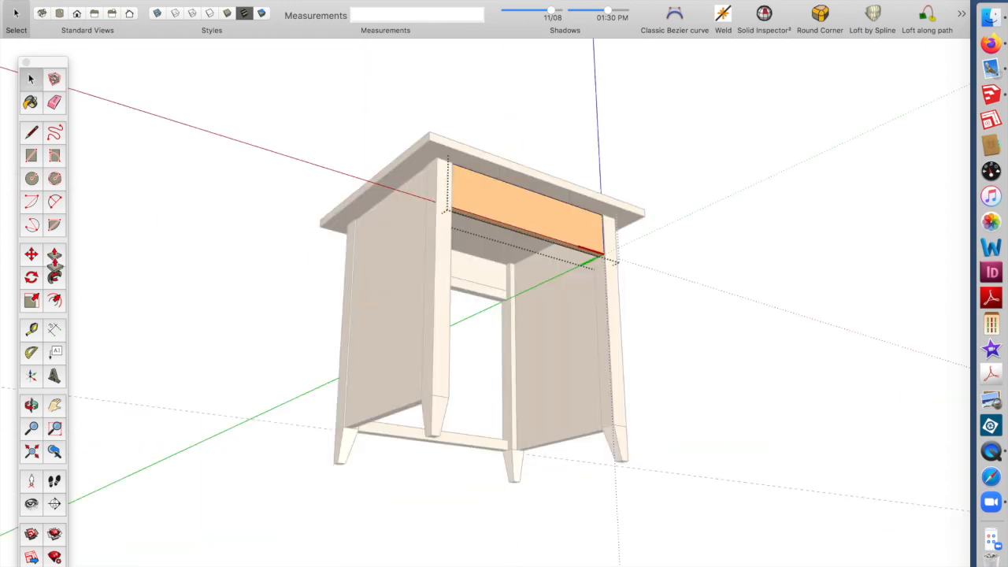
left_click(54, 260)
left_click(527, 241)
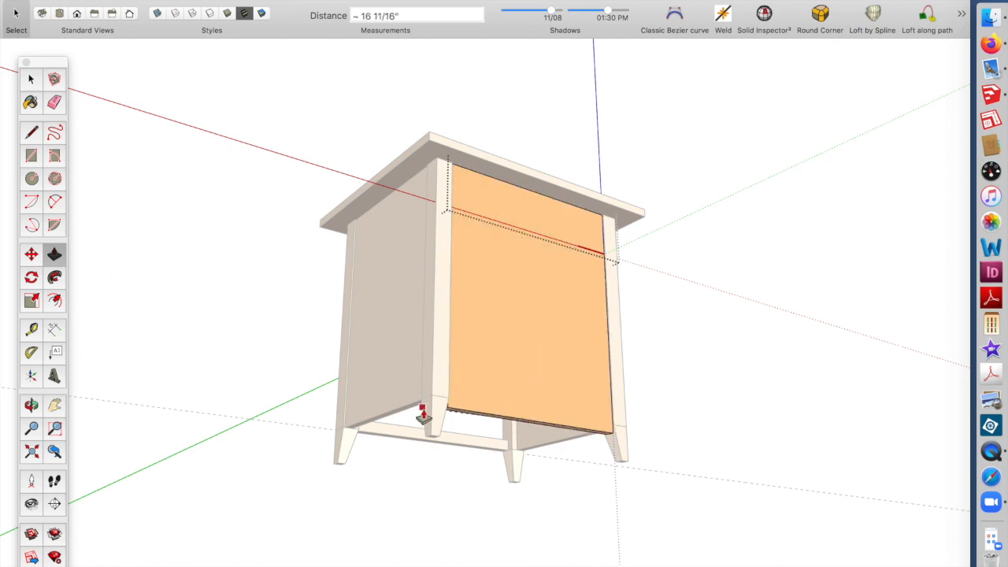
middle_click_drag(525, 335, 630, 428)
middle_click_drag(456, 319, 760, 418)
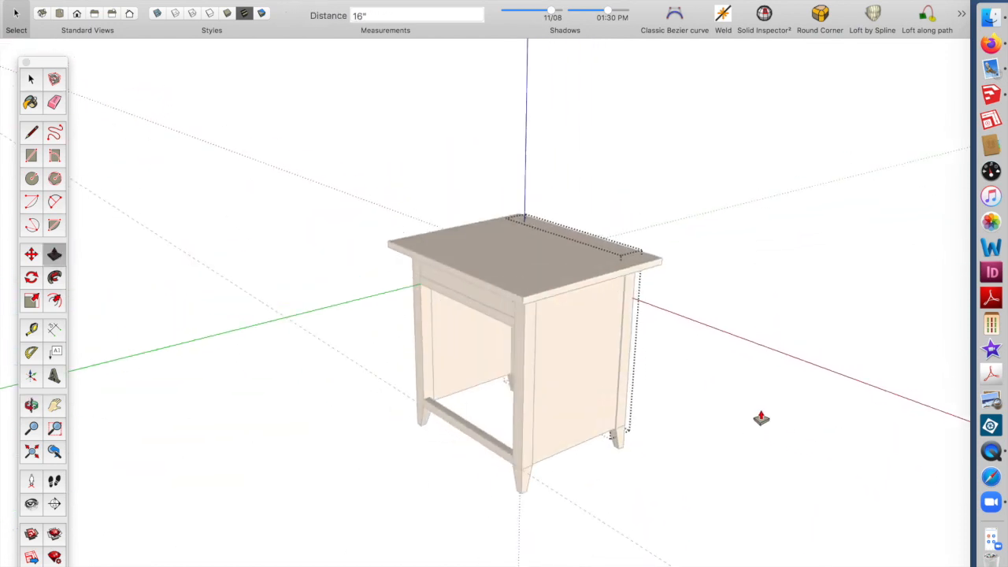
middle_click_drag(523, 441, 569, 383)
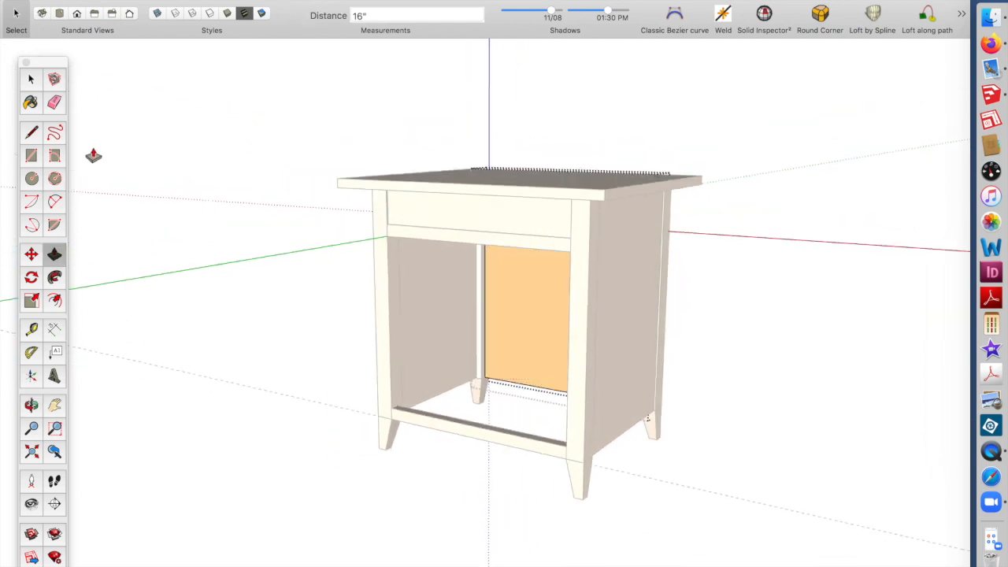
left_click(30, 78)
left_click(336, 217)
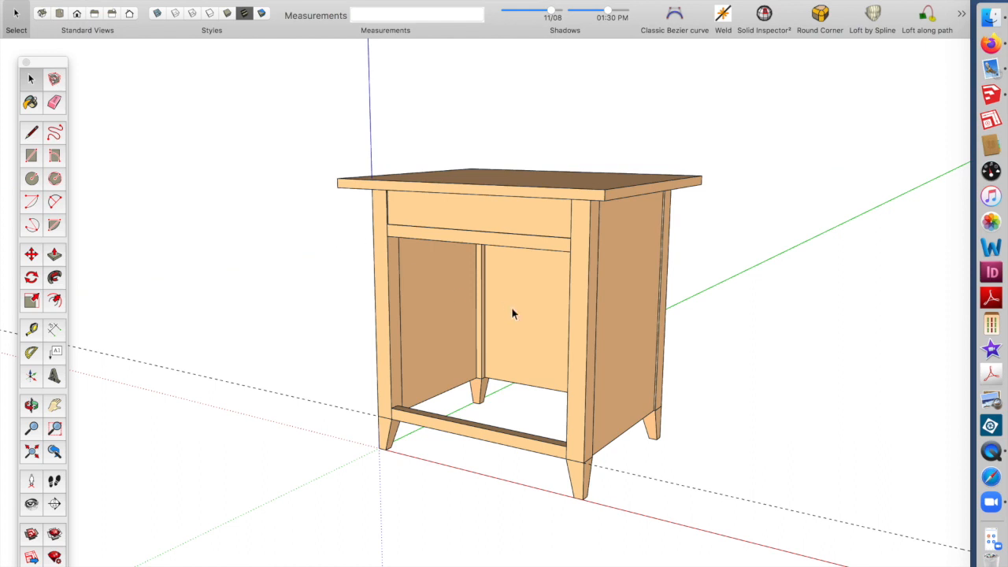
Draw a 17 by 15 inch rectangle between the front legs from the upper rail to the bottom rail
middle_click_drag(506, 305, 508, 292)
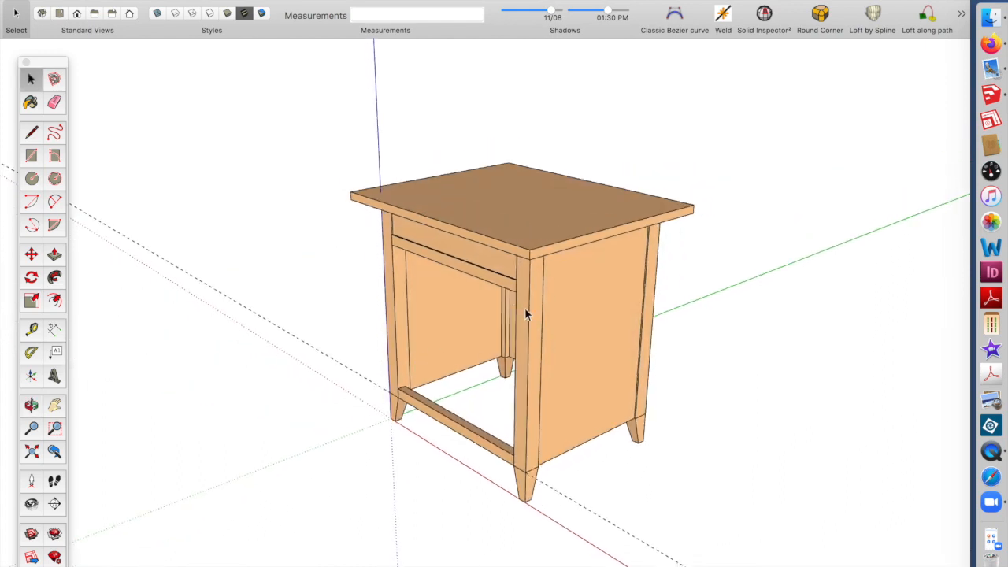
scroll(600, 325, "up", 2)
middle_click(646, 293)
middle_click_drag(429, 389, 642, 310)
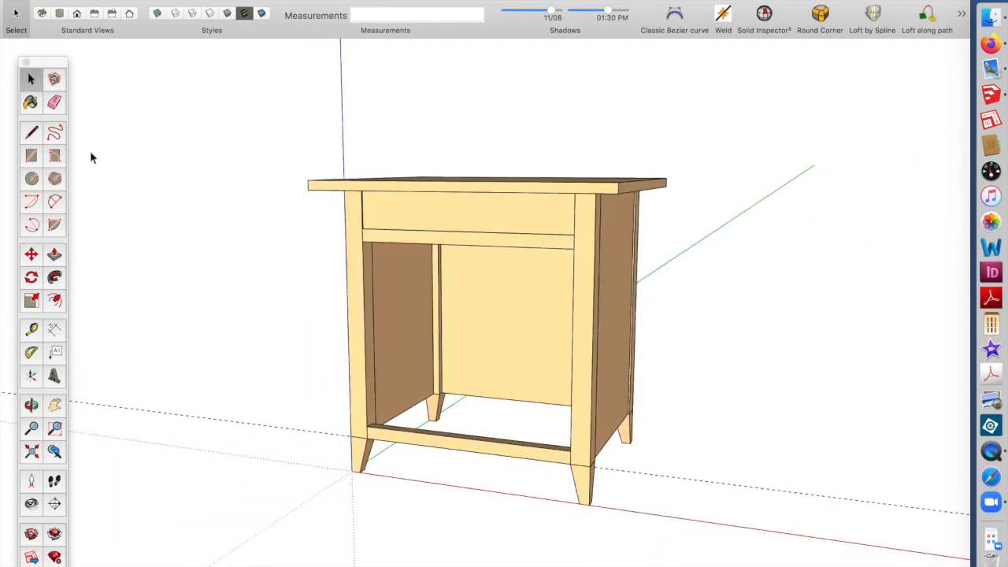
left_click(30, 157)
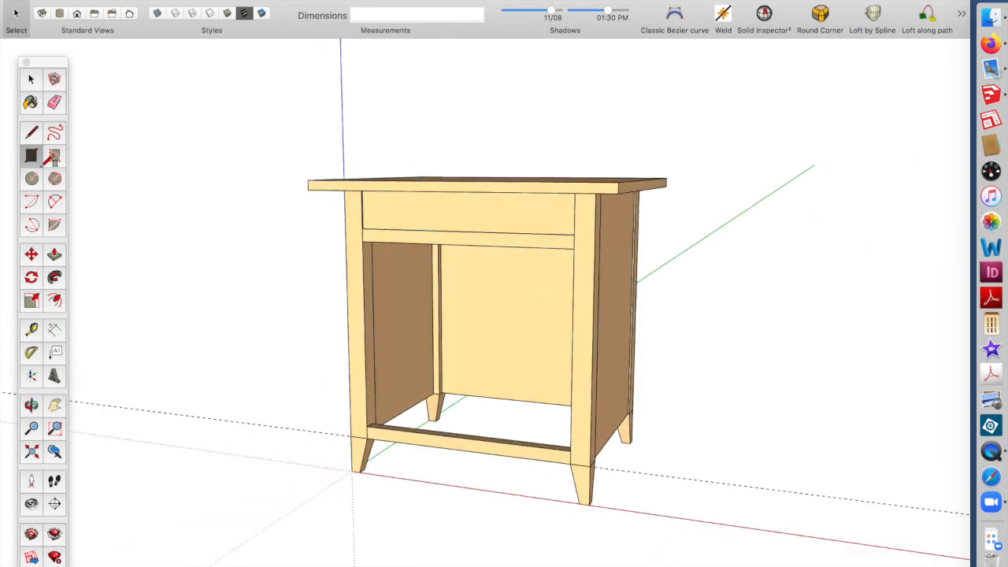
left_click(363, 240)
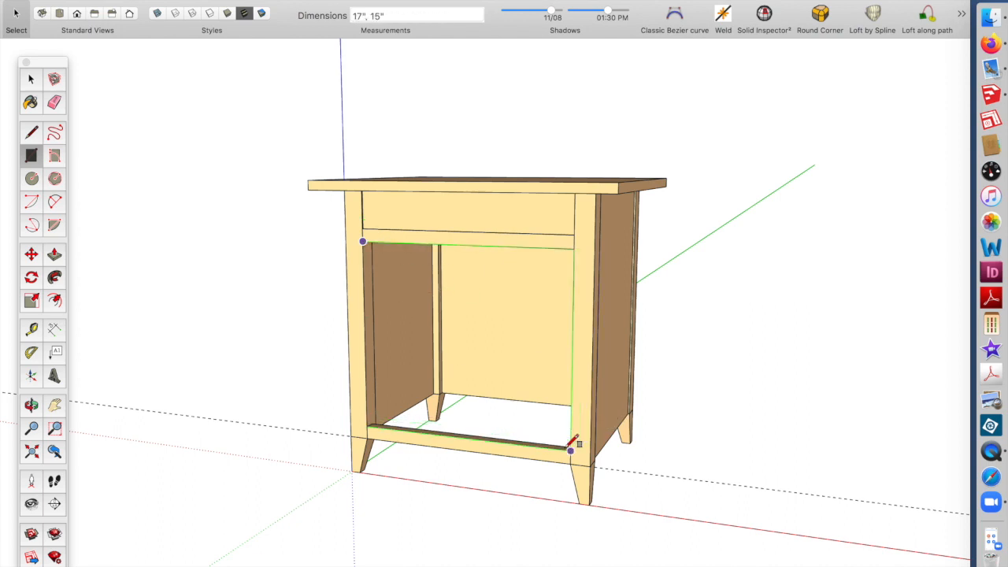
left_click(572, 447)
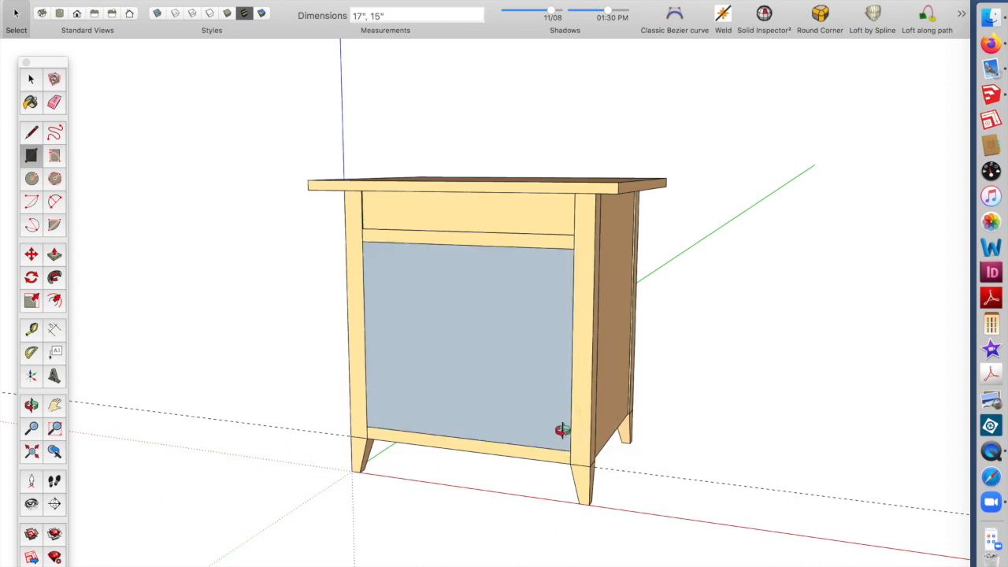
Push/Pull the rectangle 3/4 inch into a door panel
scroll(570, 424, "up", 3)
scroll(566, 428, "down", 2)
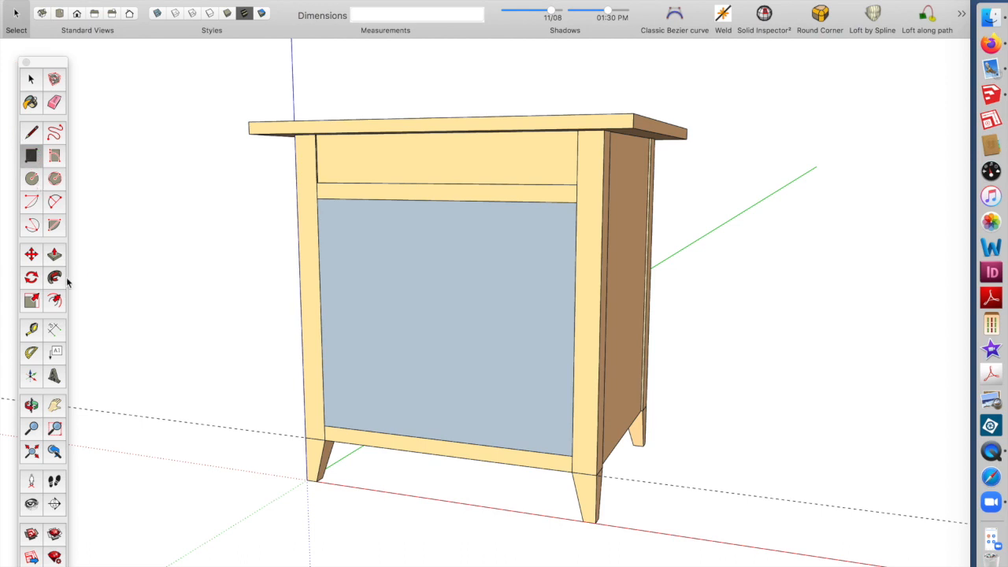
left_click(54, 254)
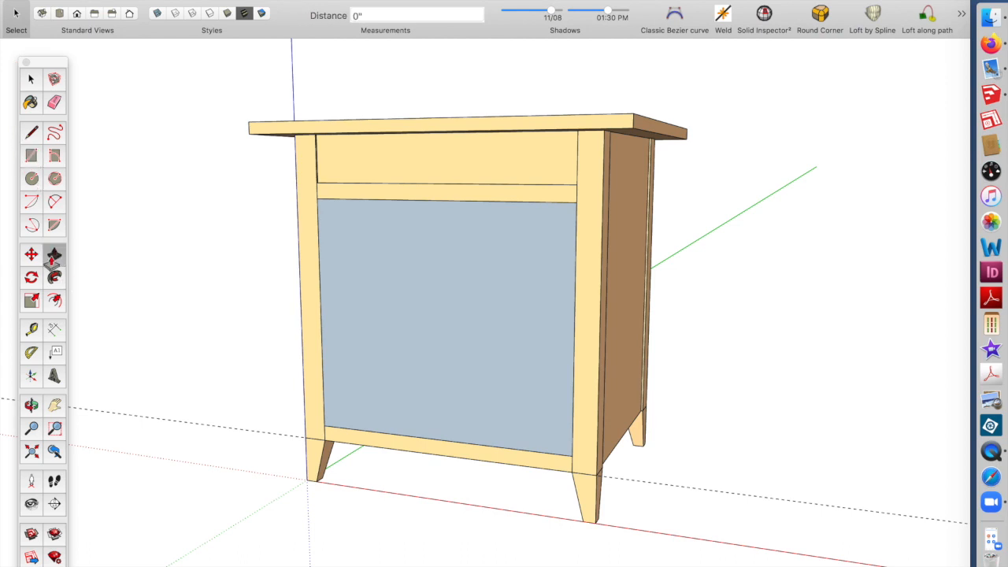
left_click(343, 290)
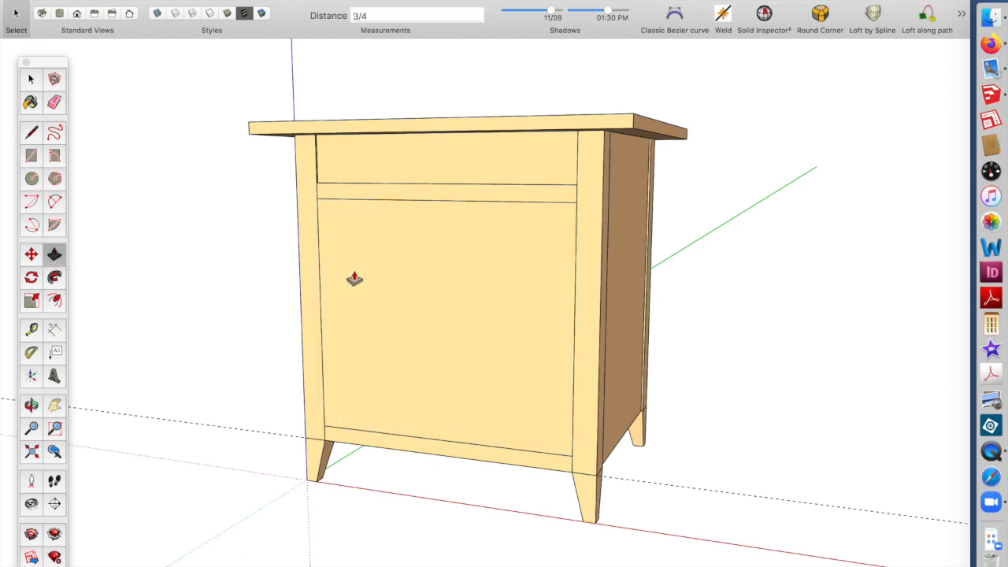
Make the door panel into a component and open it for editing
left_click(31, 79)
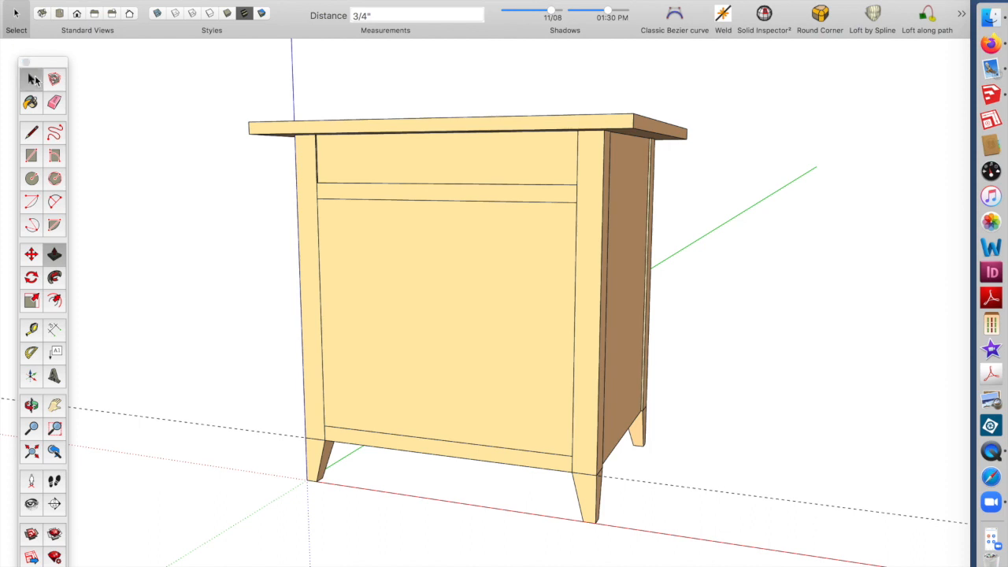
left_click(432, 255)
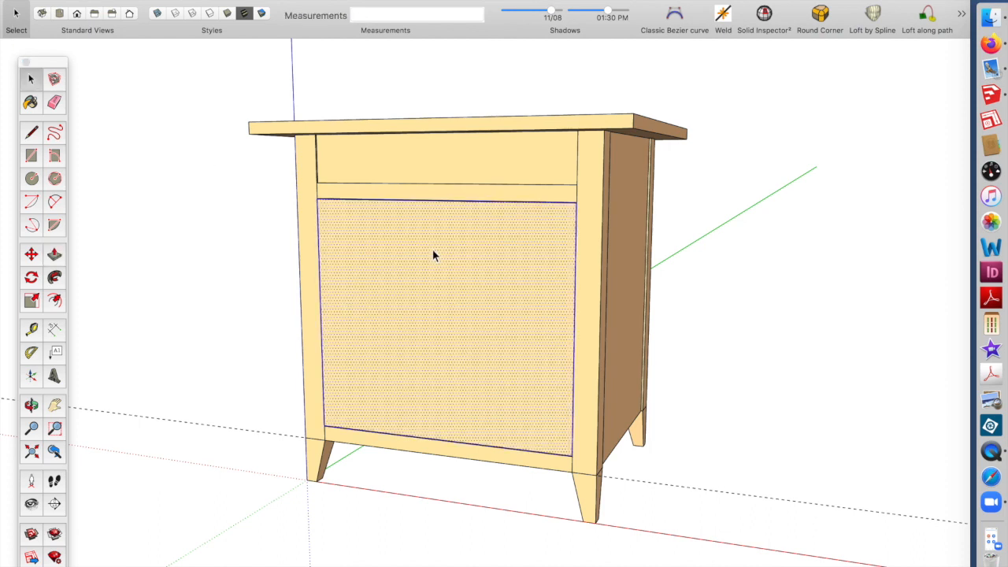
key("g")
key("Return")
double_click(450, 266)
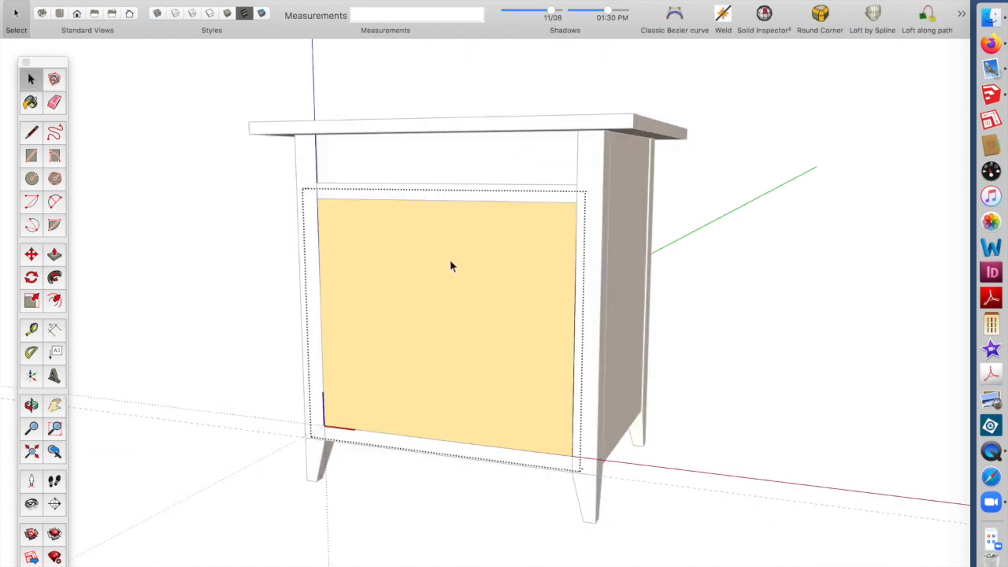
Offset the door's front face 1/2 inch inward, then undo the offset
left_click(54, 300)
left_click(459, 208)
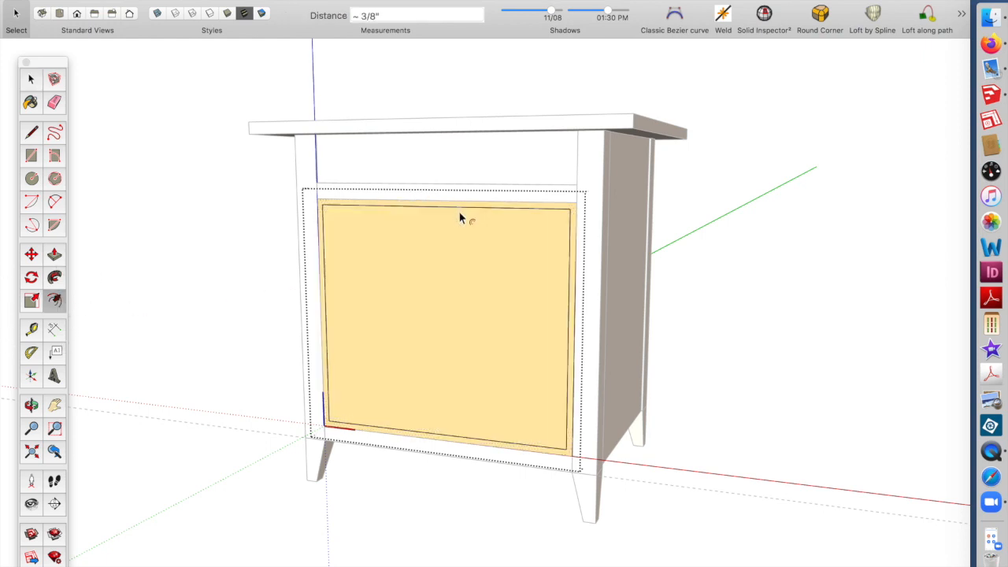
key("Escape")
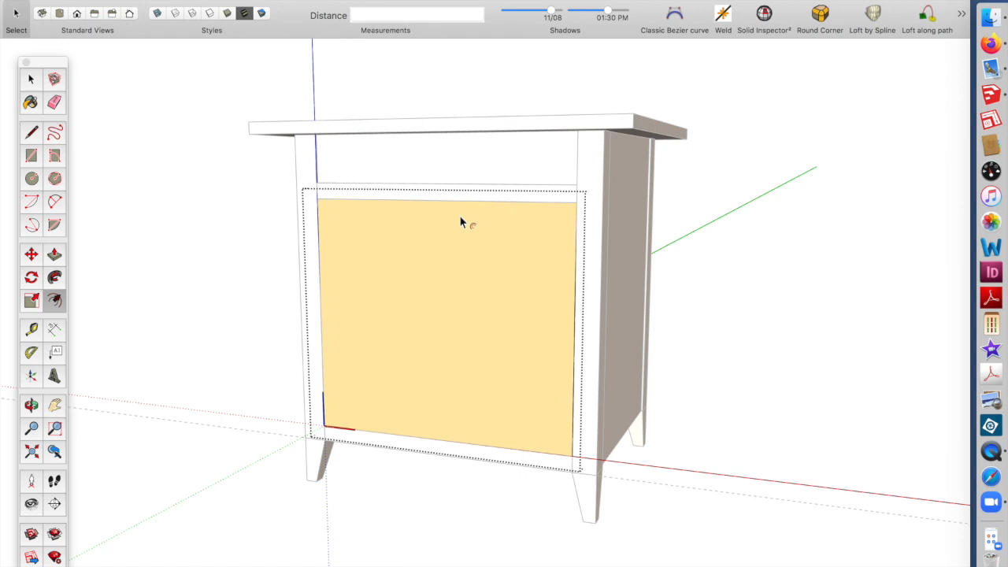
left_click(464, 211)
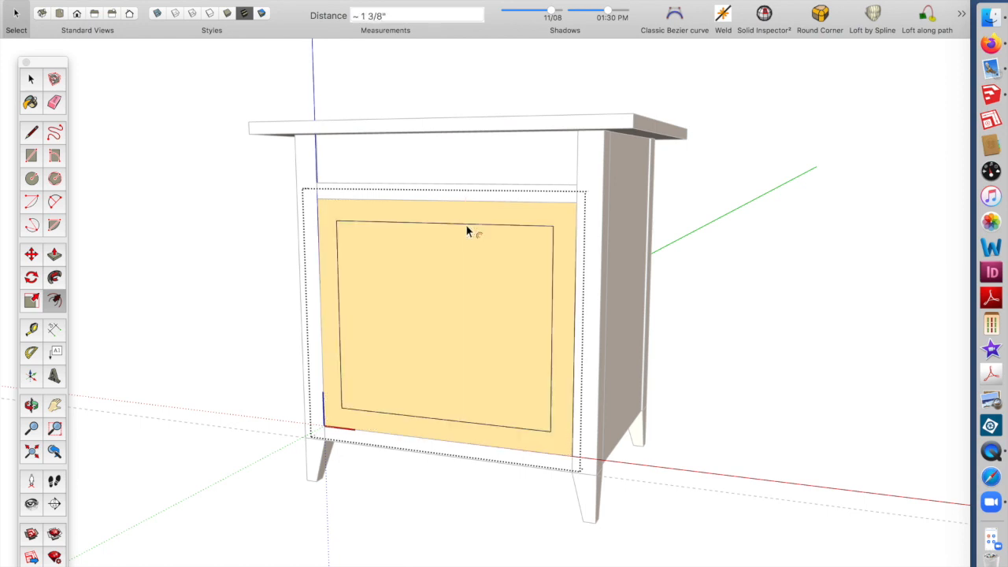
type("1/2")
key("Return")
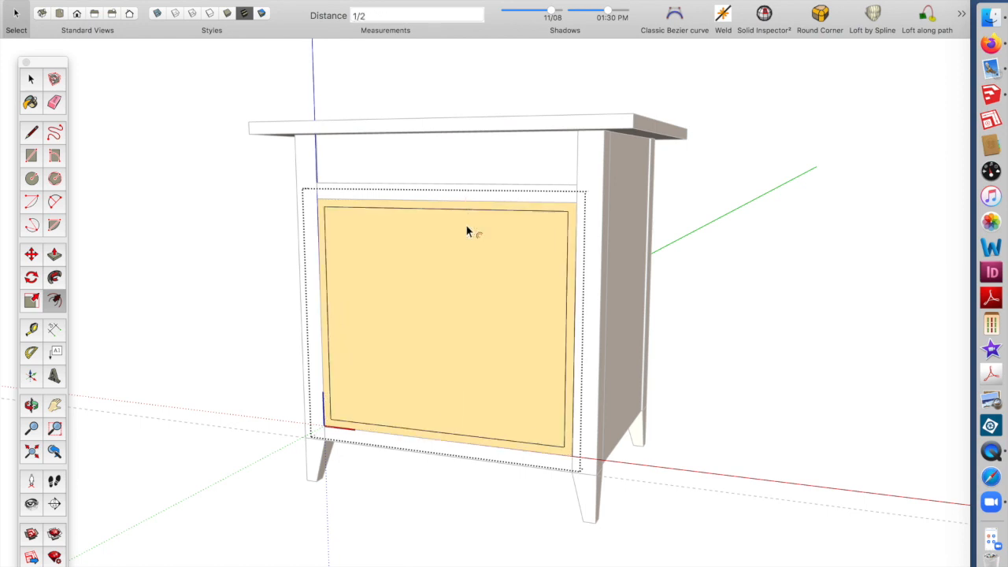
key("super+z")
Offset the door's front face 1.5 inches inward to outline a raised panel
left_click(461, 223)
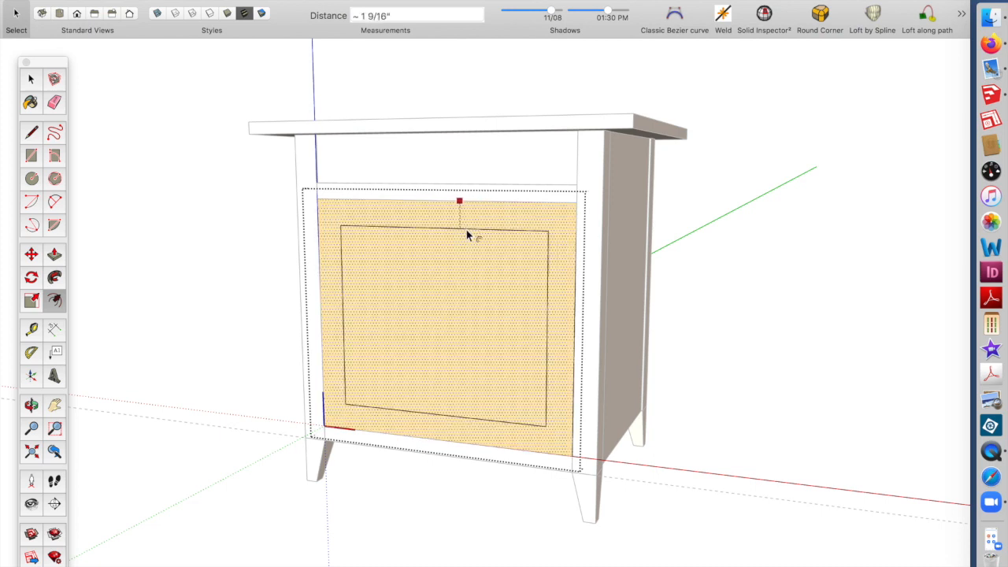
type("1.5")
key("Return")
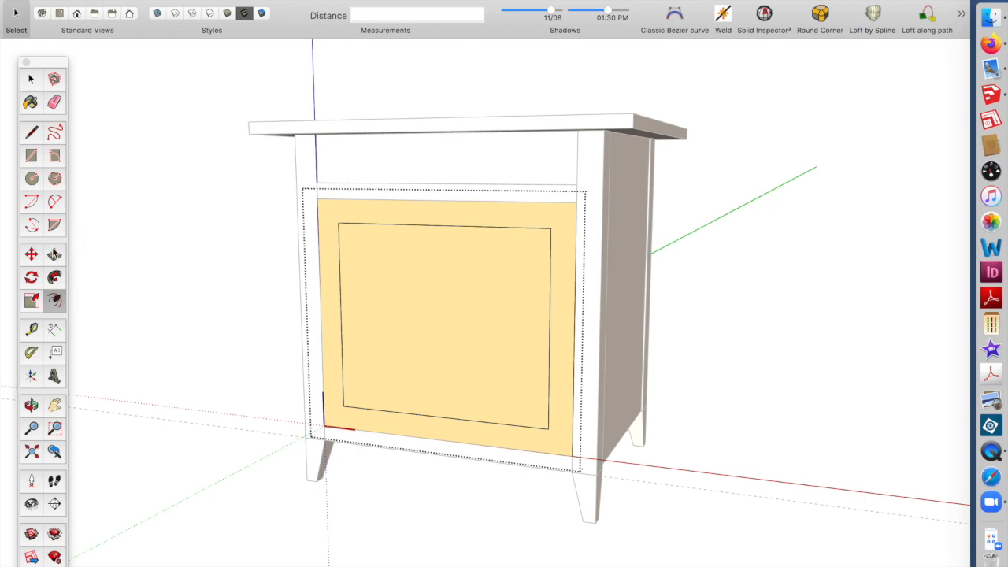
Push/Pull the inner panel face 1/4 inch into the door
left_click(54, 254)
left_click(434, 318)
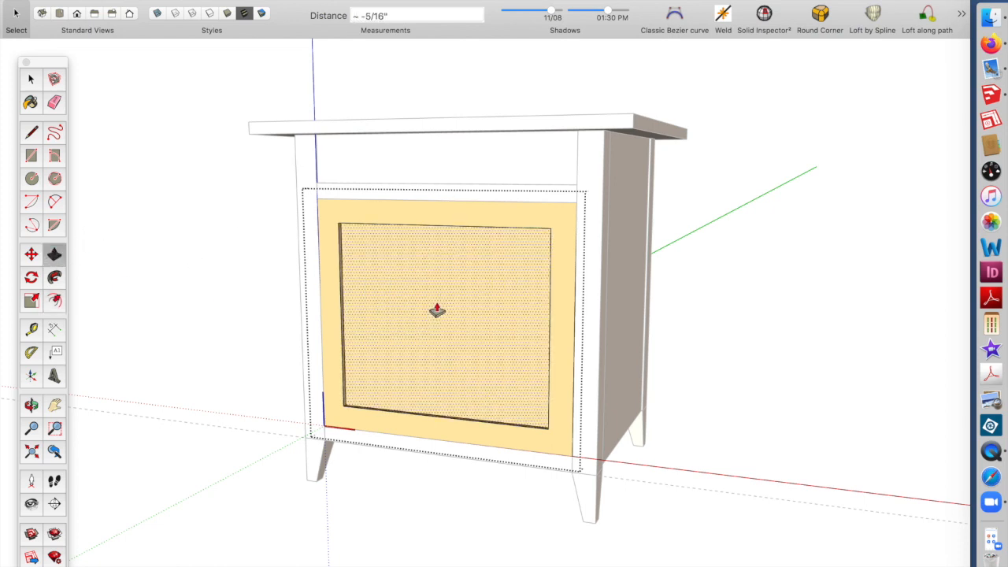
type("1/4")
key("Return")
left_click(31, 79)
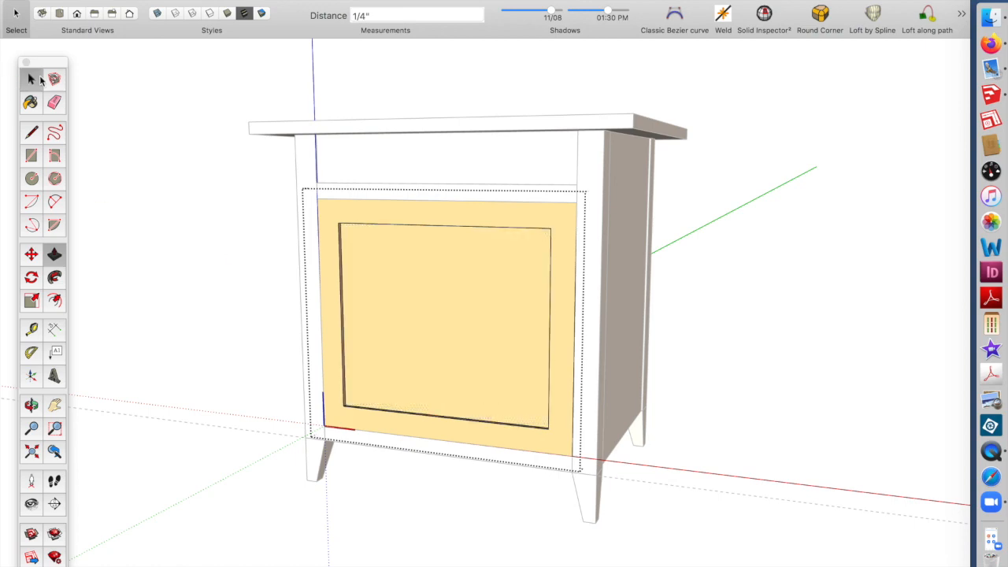
Close the door component and move the door 1/8 inch
left_click(163, 156)
middle_click_drag(345, 170, 284, 228)
left_click(336, 267)
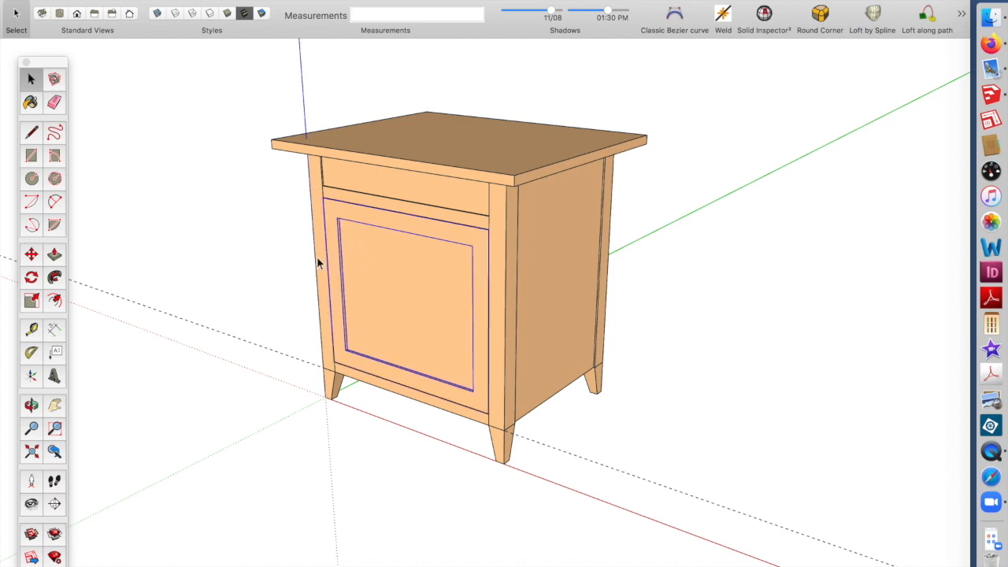
left_click(32, 253)
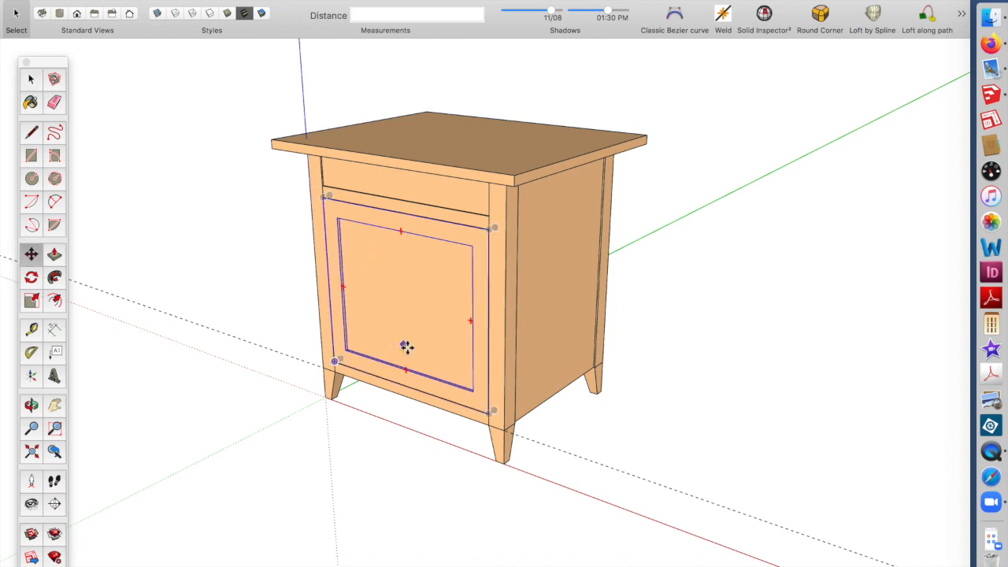
left_click(340, 361)
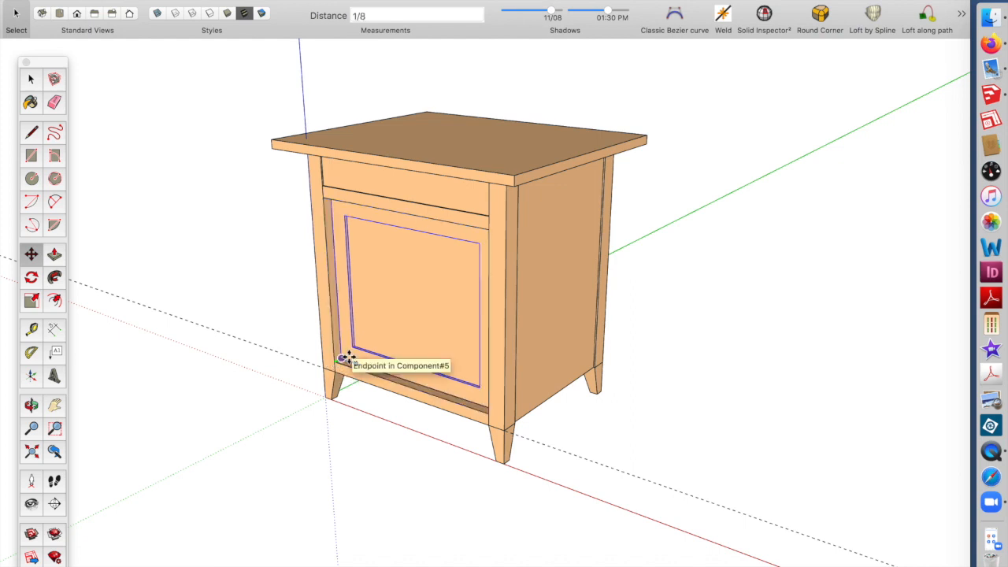
left_click(348, 356)
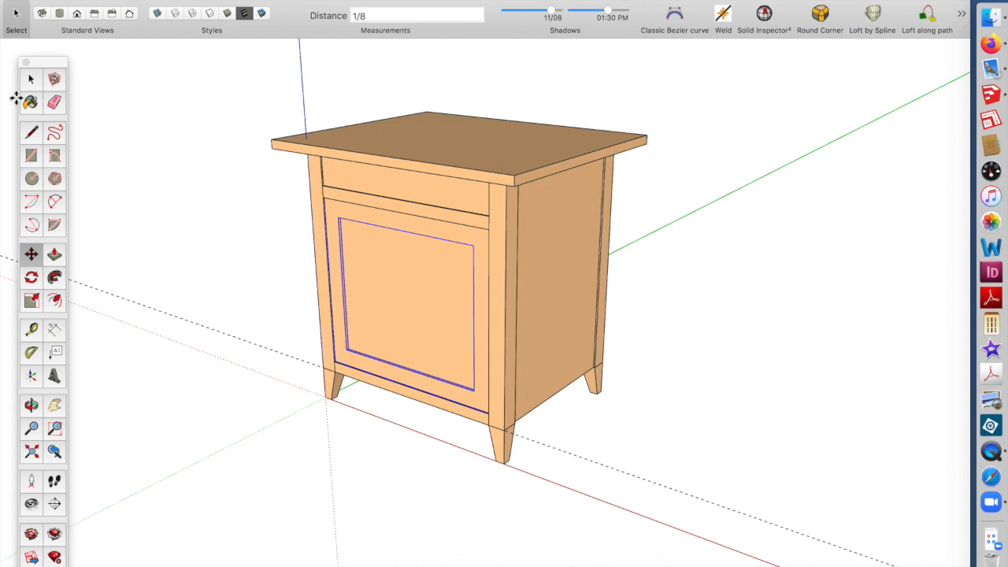
Delete all guides from the model
left_click(32, 79)
middle_click_drag(415, 322, 325, 331)
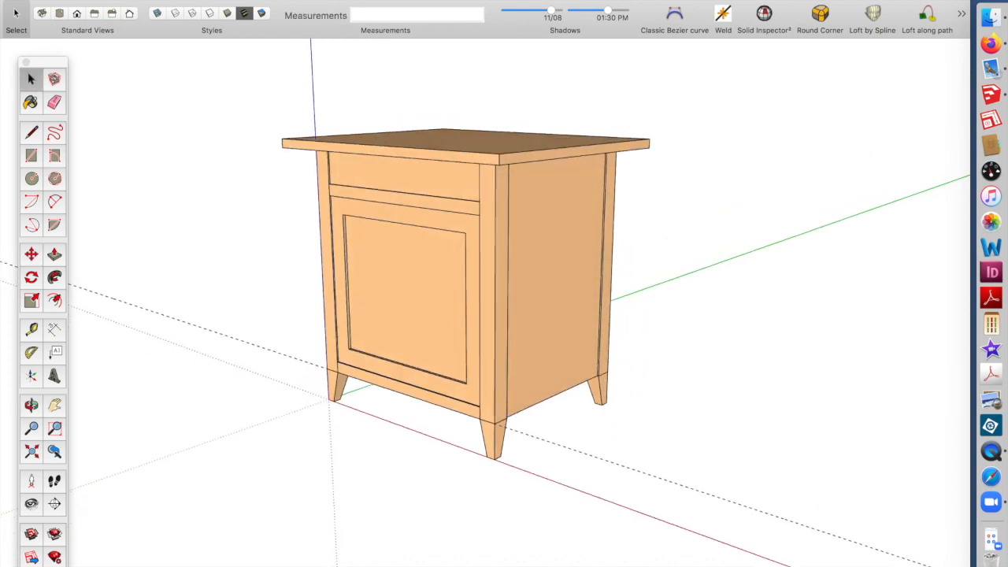
left_click(133, 0)
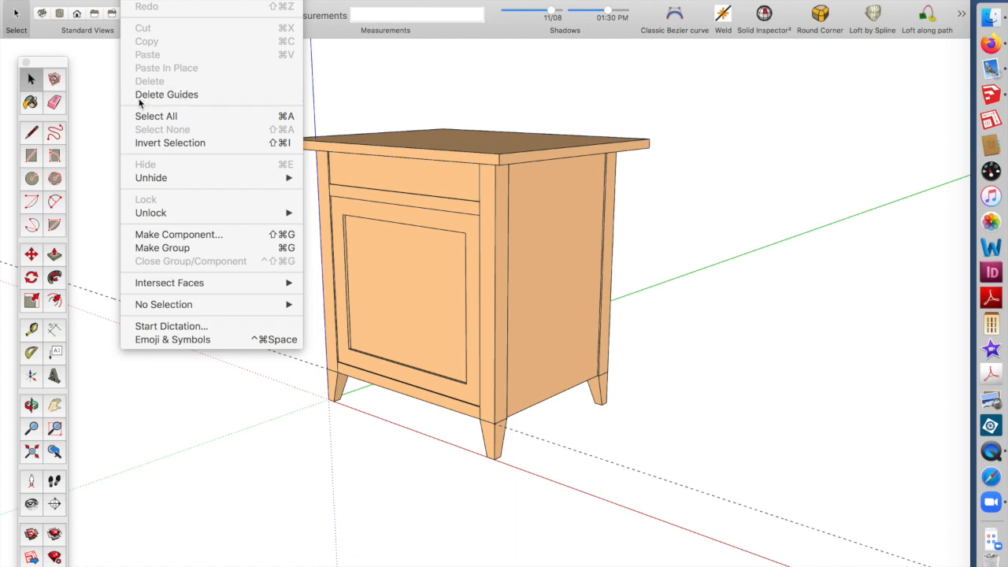
left_click(150, 94)
Open the side panel component and move its rear edge 3 inches inward to shorten the panel
middle_click_drag(307, 159, 672, 199)
middle_click_drag(597, 171, 551, 207)
scroll(554, 207, "up", 3)
middle_click_drag(485, 229, 506, 151)
middle_click_drag(504, 214, 517, 276)
double_click(516, 276)
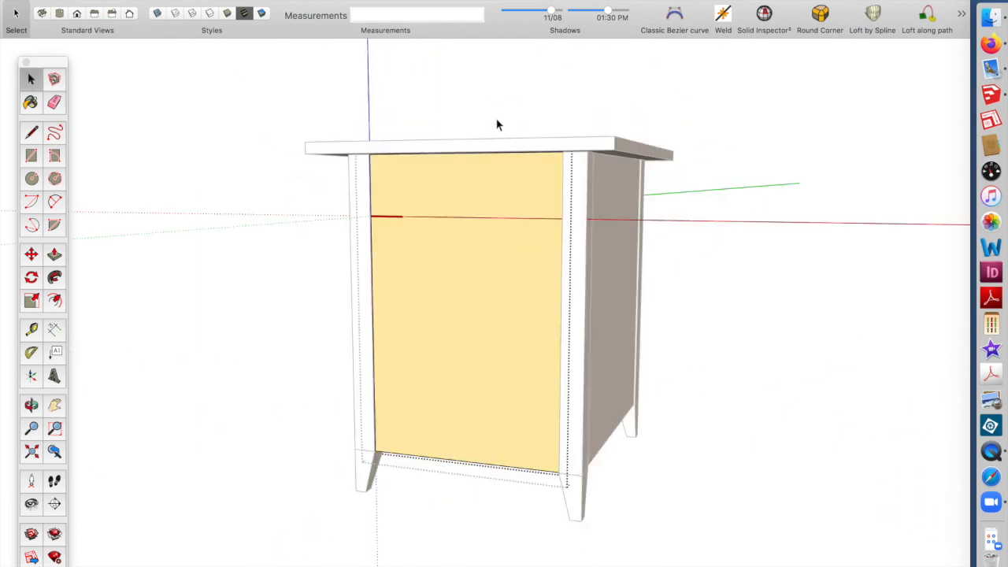
left_click_drag(496, 119, 500, 495)
left_click(31, 256)
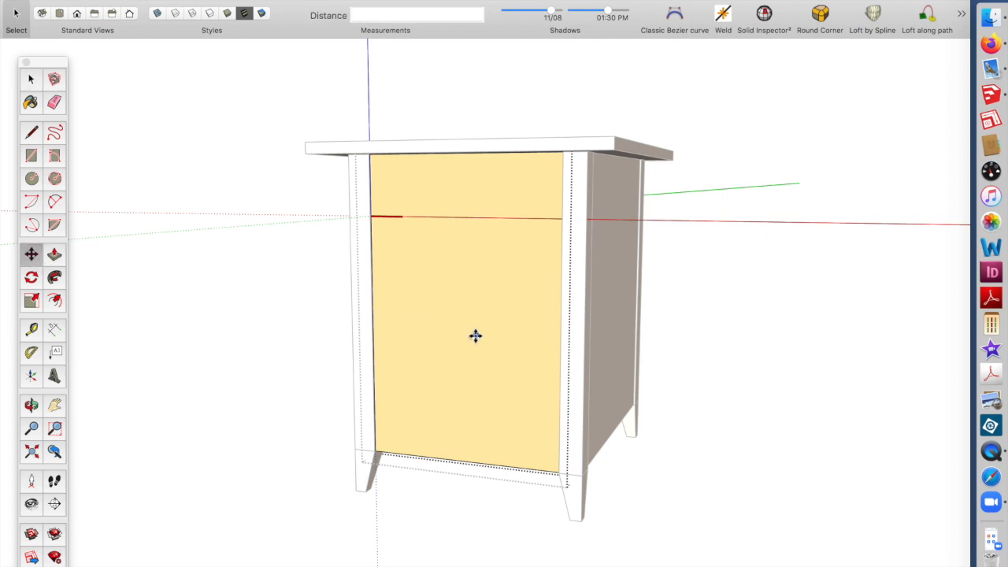
left_click(561, 349)
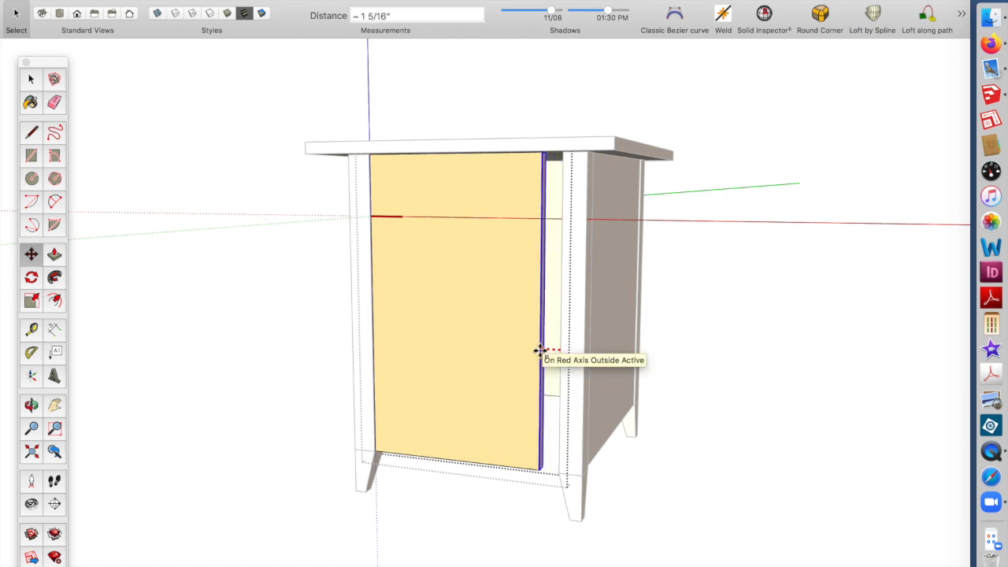
type("3")
key("Return")
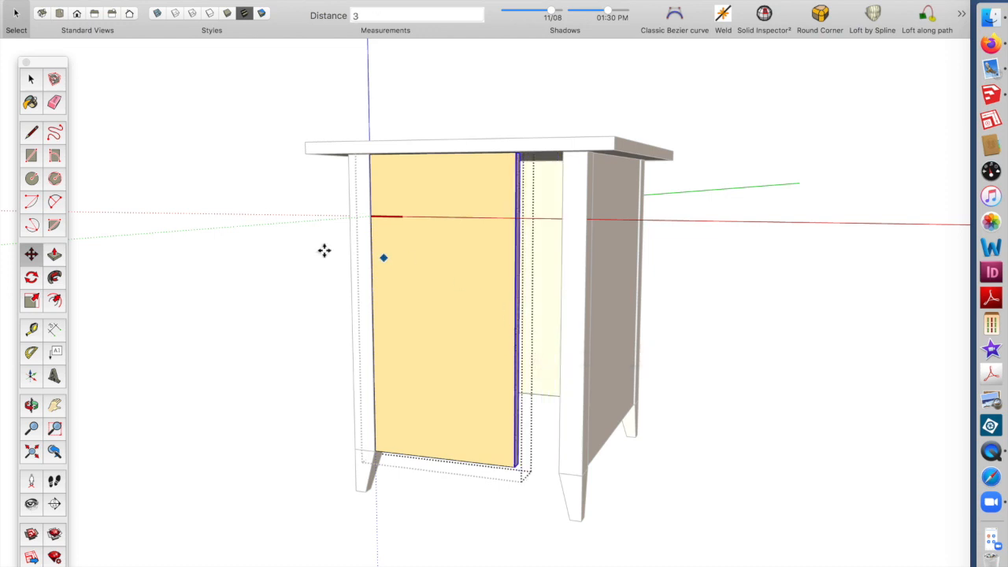
Select the shortened side panel and reposition it between the legs with Move
left_click(31, 79)
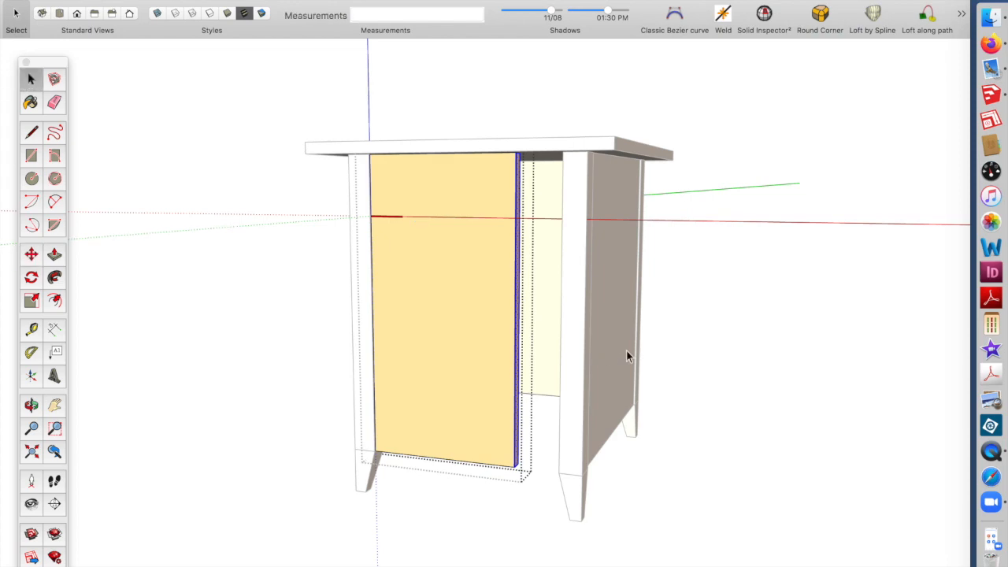
scroll(626, 349, "down", 2)
middle_click_drag(606, 330, 371, 317)
left_click(457, 338)
scroll(520, 432, "up", 2)
scroll(520, 432, "up", 1)
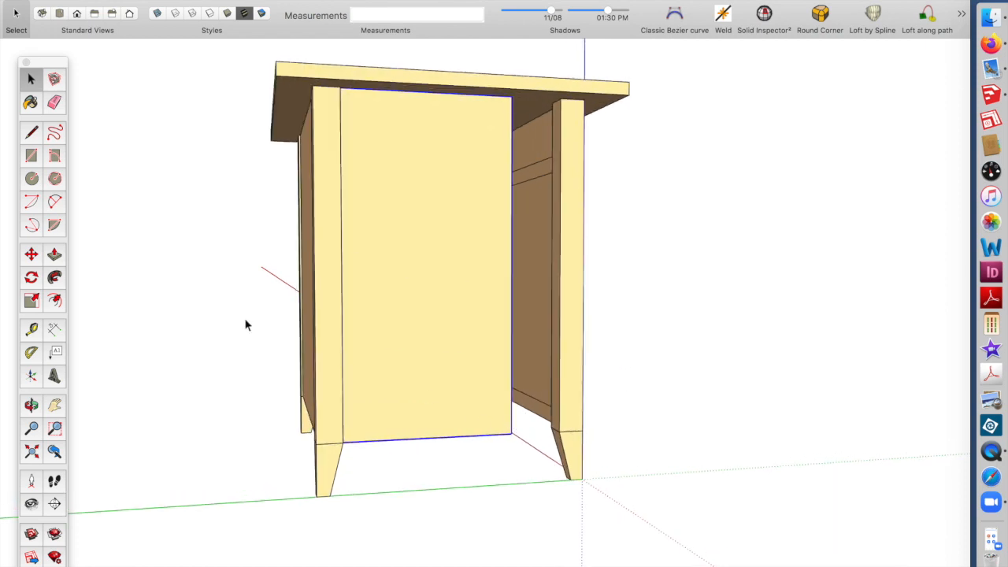
left_click(32, 255)
left_click(516, 437)
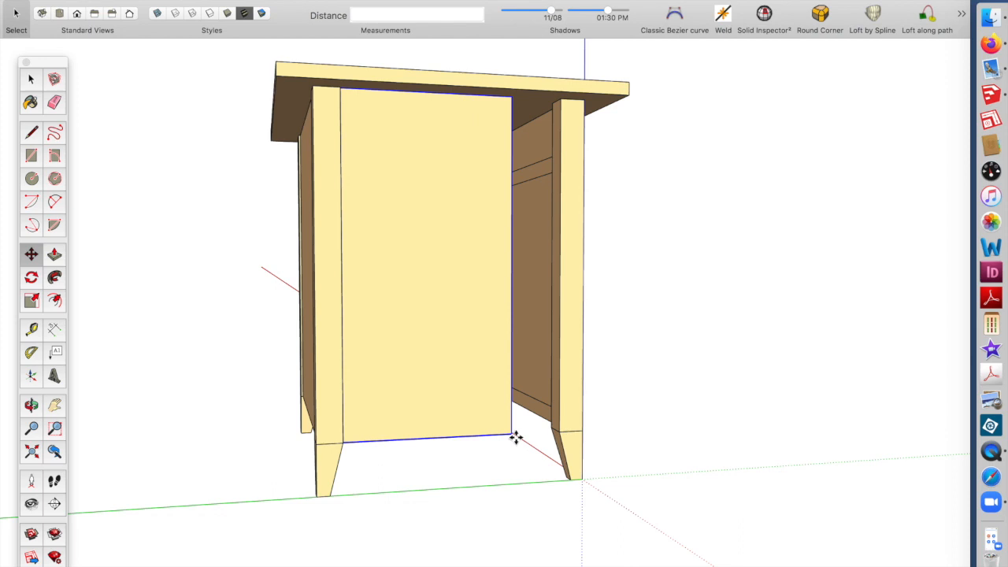
middle_click_drag(559, 430, 697, 464)
Select both legs and the side panel on that side and move them together slightly along the cabinet side
scroll(599, 431, "down", 1)
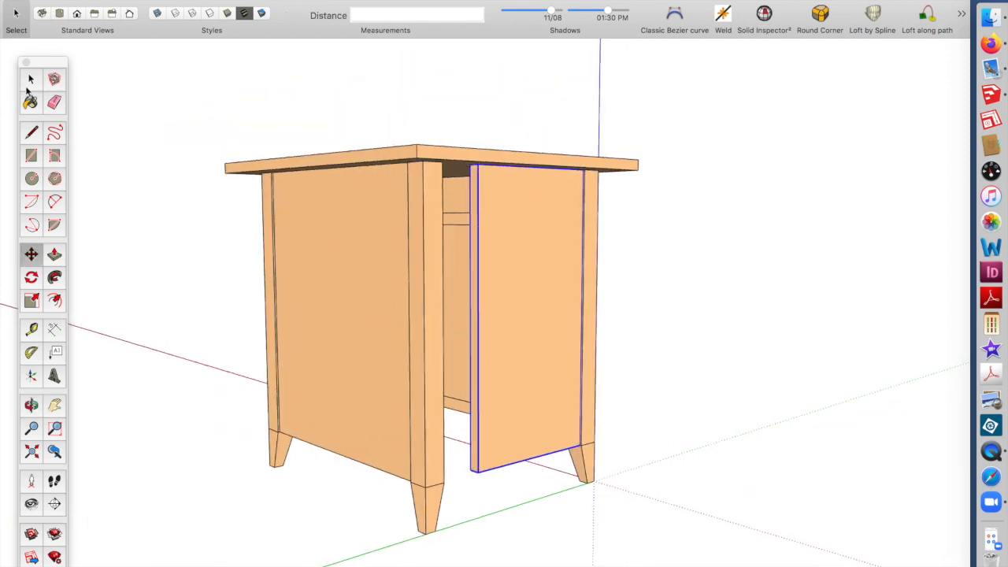
left_click(30, 80)
left_click(264, 281)
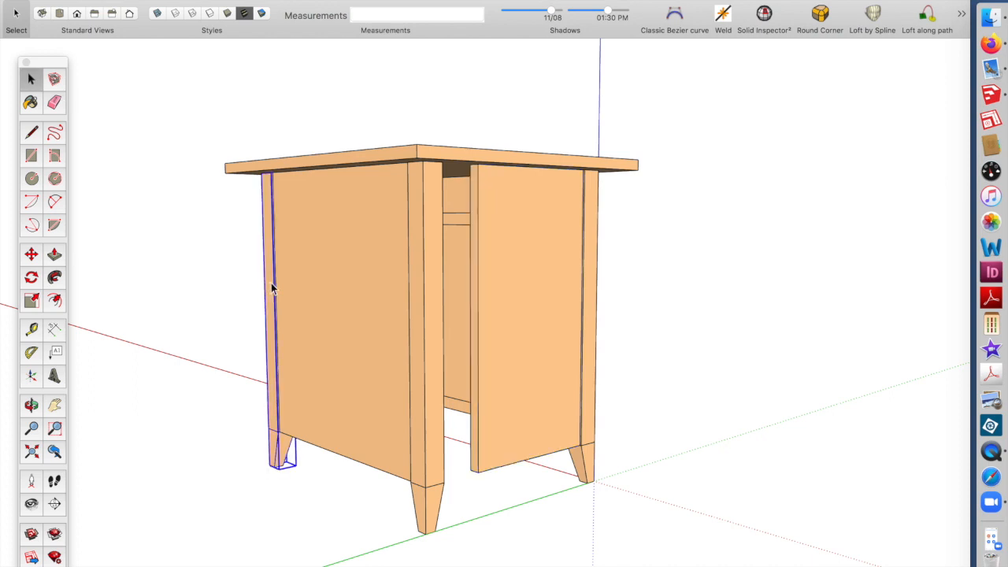
left_click(310, 279, "shift")
left_click(436, 316, "shift")
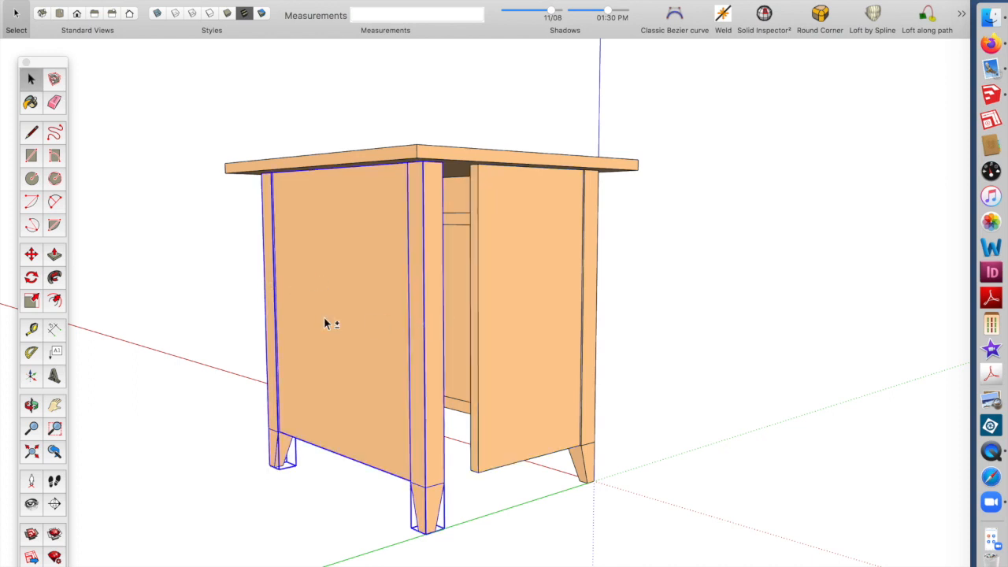
left_click(32, 255)
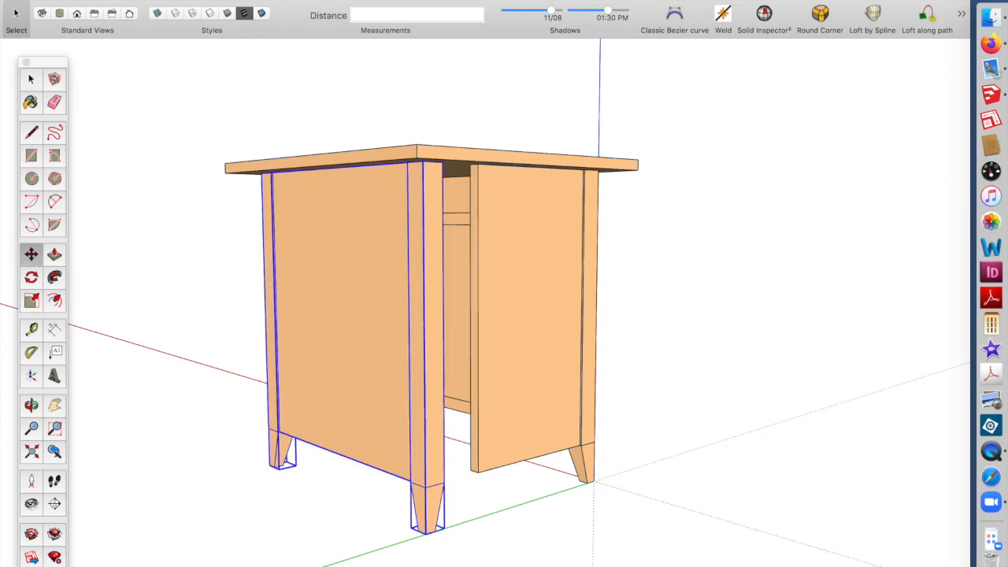
left_click(447, 482)
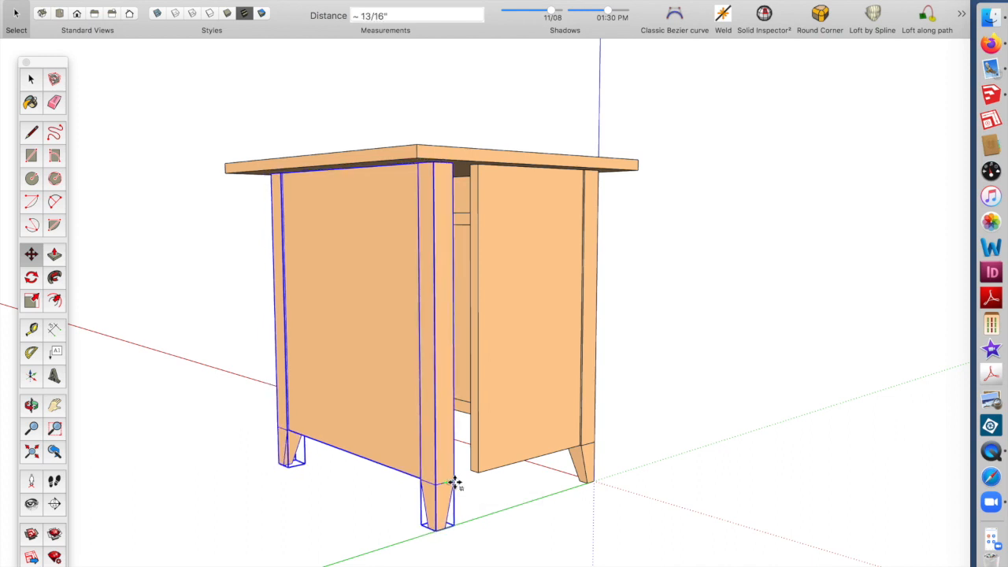
left_click(455, 483)
Open the tabletop and push its side edge face in 4 inches with Push/Pull
middle_click_drag(479, 475, 624, 353)
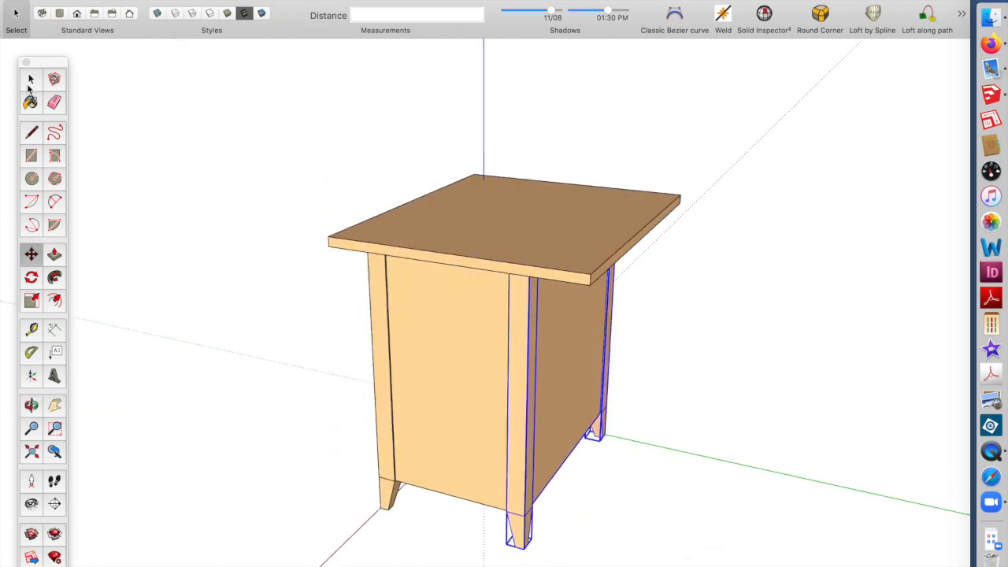
left_click(31, 80)
scroll(596, 347, "up", 5)
middle_click_drag(632, 226, 613, 232)
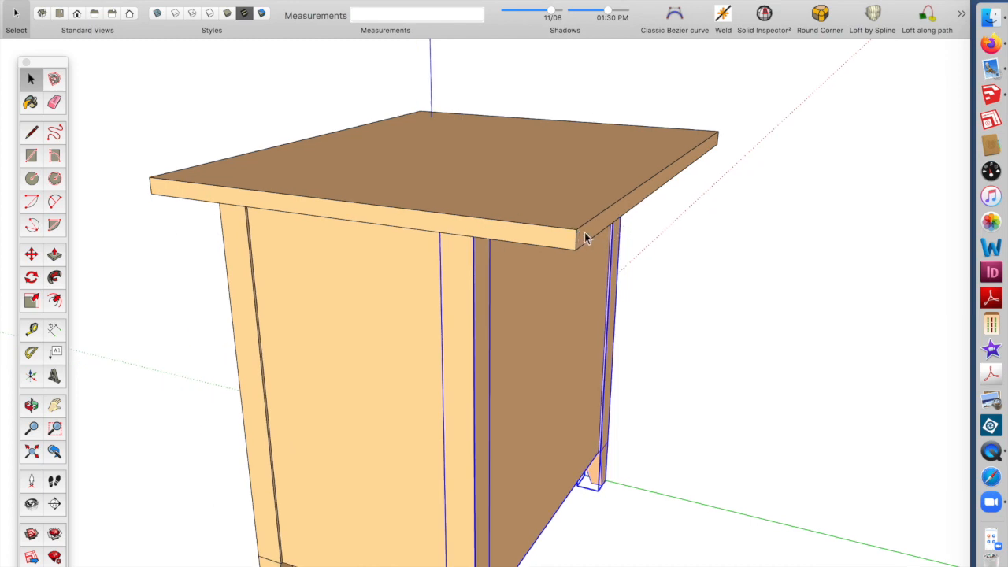
left_click(54, 253)
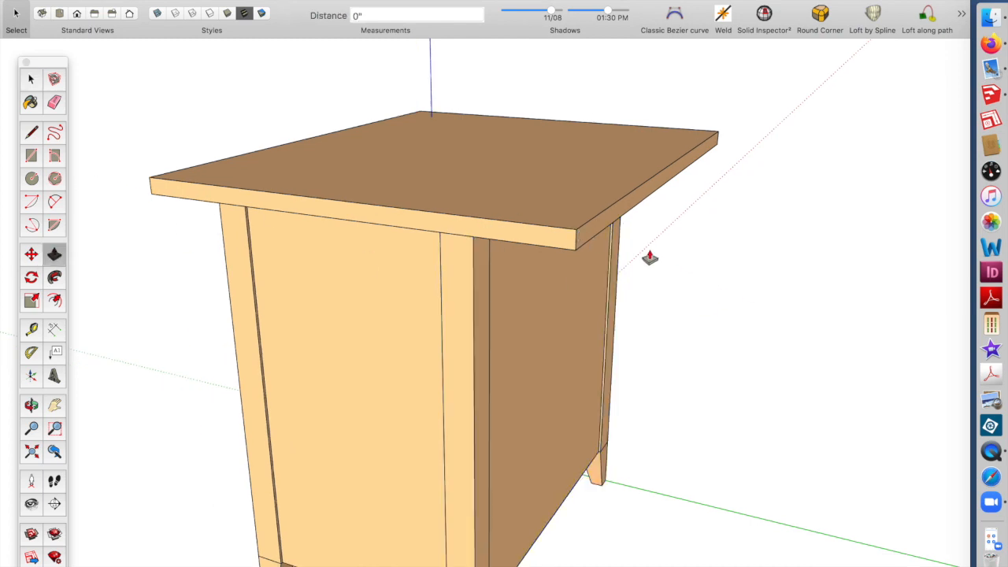
left_click(32, 79)
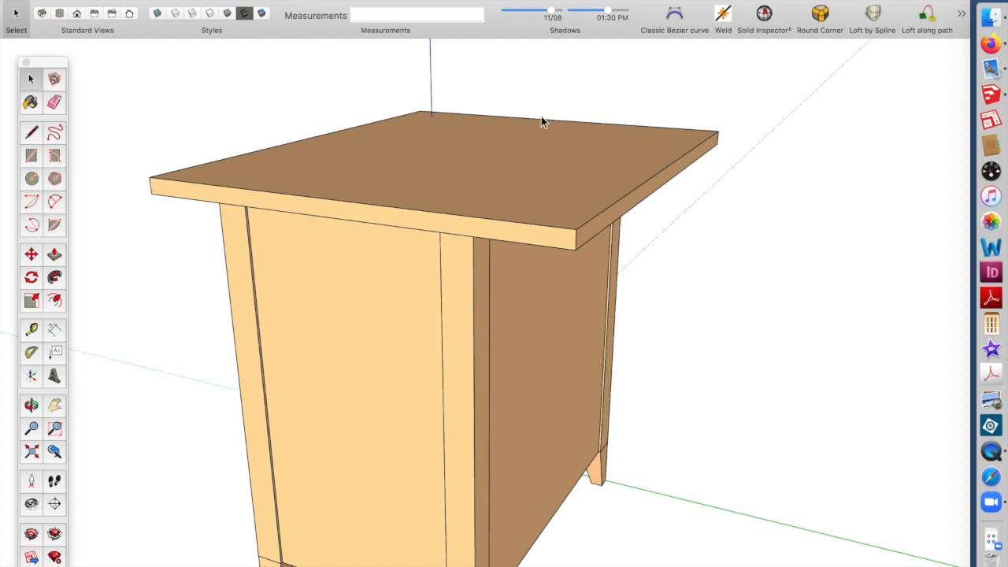
middle_click_drag(622, 197, 576, 189)
double_click(573, 190)
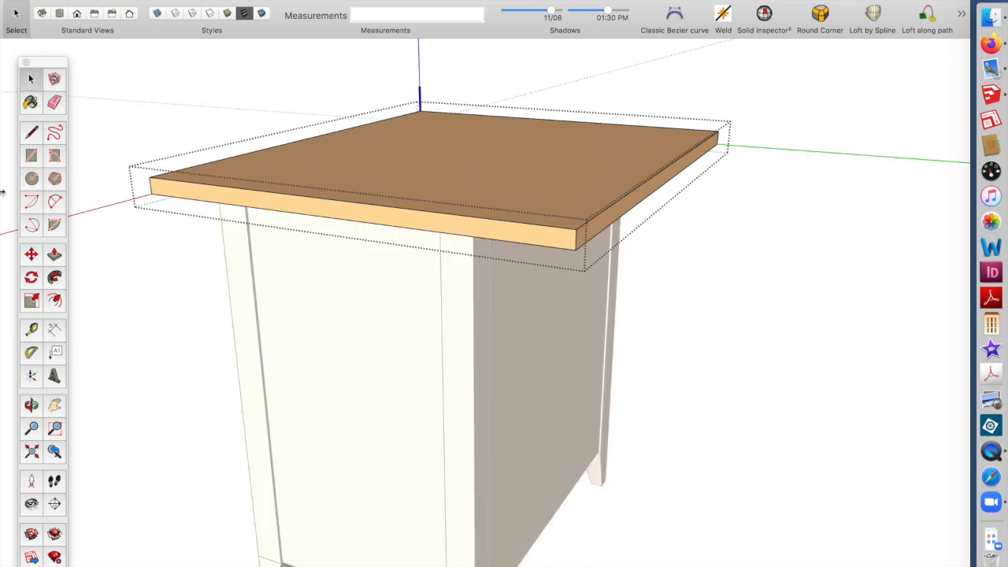
left_click(55, 254)
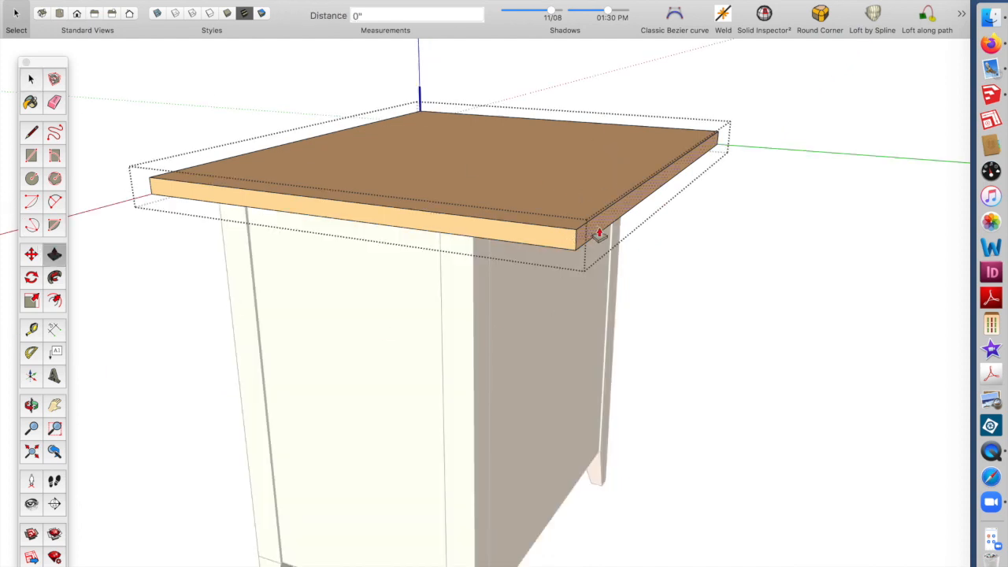
left_click_drag(599, 233, 580, 229)
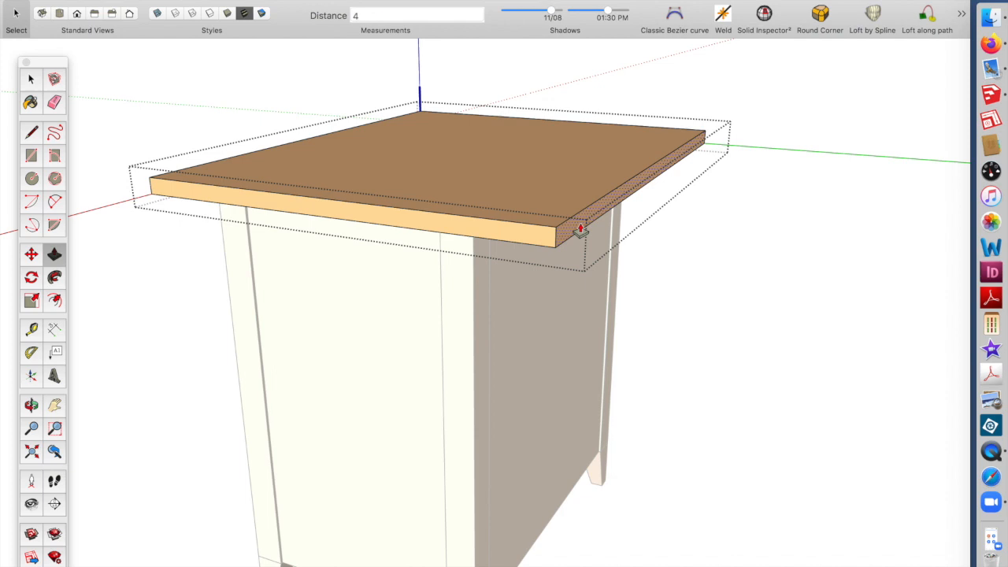
key("Return")
Push/pull the tabletop's back and front edge faces to adjust its overhang over the cabinet
scroll(592, 260, "up", 3)
middle_click_drag(592, 261, 467, 168)
left_click(226, 89)
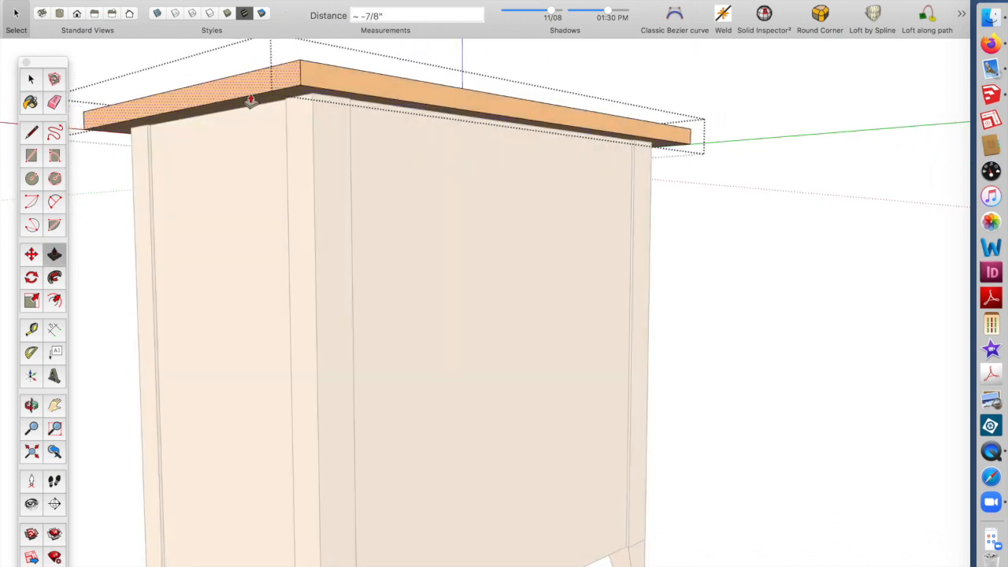
left_click(250, 101)
middle_click_drag(299, 92, 780, 189)
key("p")
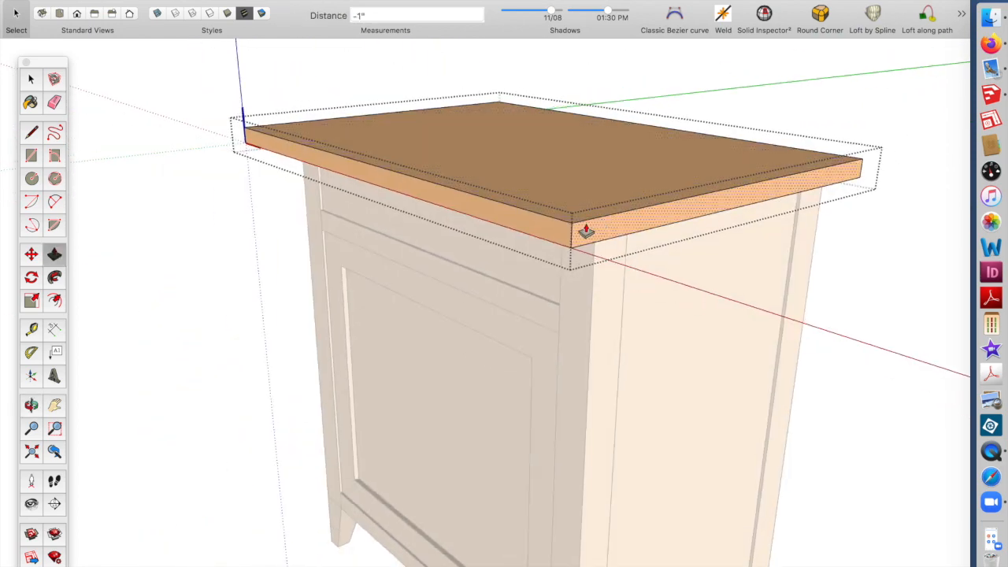
mouse_move(562, 225)
middle_mouse_down()
mouse_move(473, 299)
mouse_move(418, 322)
mouse_move(494, 298)
mouse_move(418, 242)
middle_mouse_up()
mouse_move(533, 305)
middle_mouse_down()
mouse_move(380, 252)
mouse_move(92, 270)
middle_mouse_up()
scroll(374, 290, "down", 2)
scroll(375, 290, "down", 2)
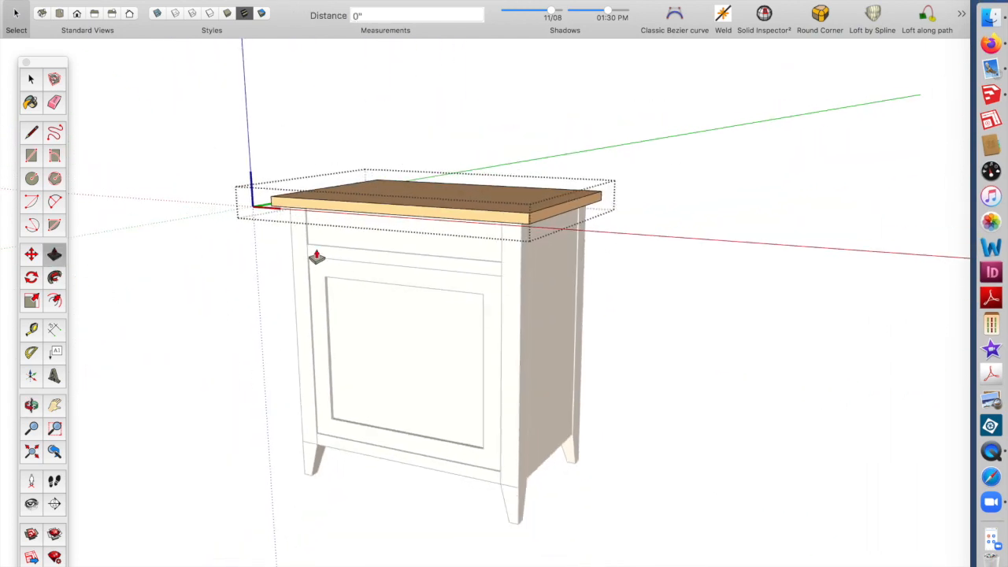
left_click(30, 78)
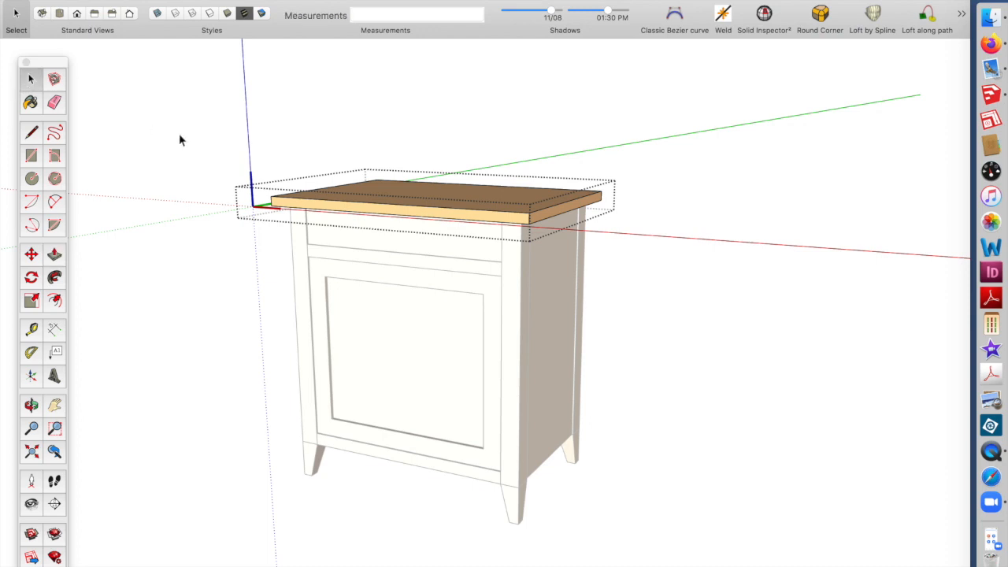
Open the front door, select its right half and move it 8 1/2 inches inward to narrow the door
left_click(287, 143)
mouse_move(349, 307)
middle_mouse_down()
mouse_move(288, 320)
mouse_move(418, 349)
mouse_move(527, 331)
mouse_move(506, 289)
mouse_move(409, 296)
middle_mouse_up()
scroll(409, 295, "down", 1)
scroll(497, 413, "up", 3)
mouse_move(496, 413)
middle_mouse_down()
mouse_move(461, 407)
mouse_move(504, 407)
mouse_move(493, 400)
middle_mouse_up()
scroll(493, 400, "up", 2)
scroll(386, 329, "down", 3)
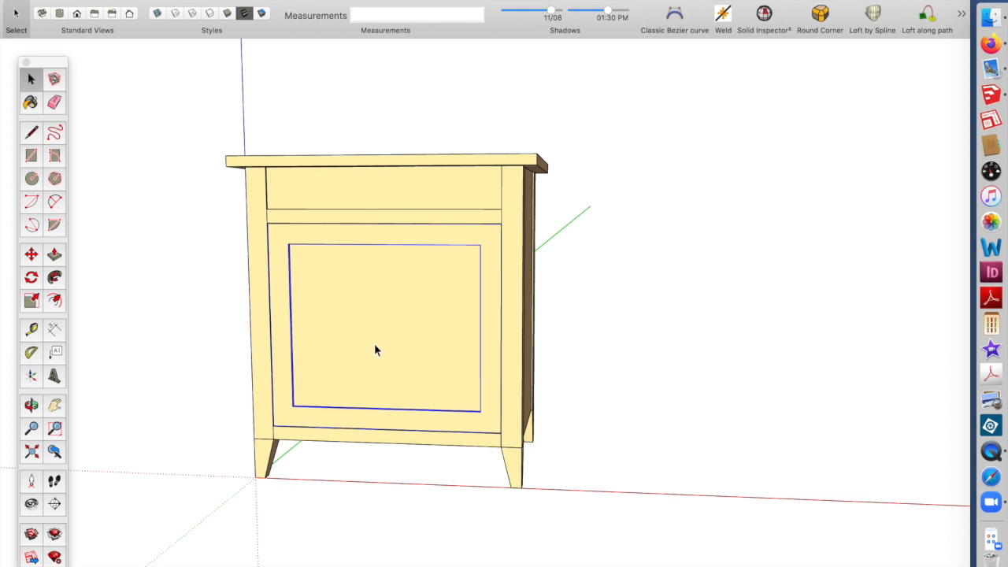
double_click(374, 344)
left_click_drag(373, 192, 583, 490)
scroll(472, 465, "up", 2)
scroll(462, 454, "up", 1)
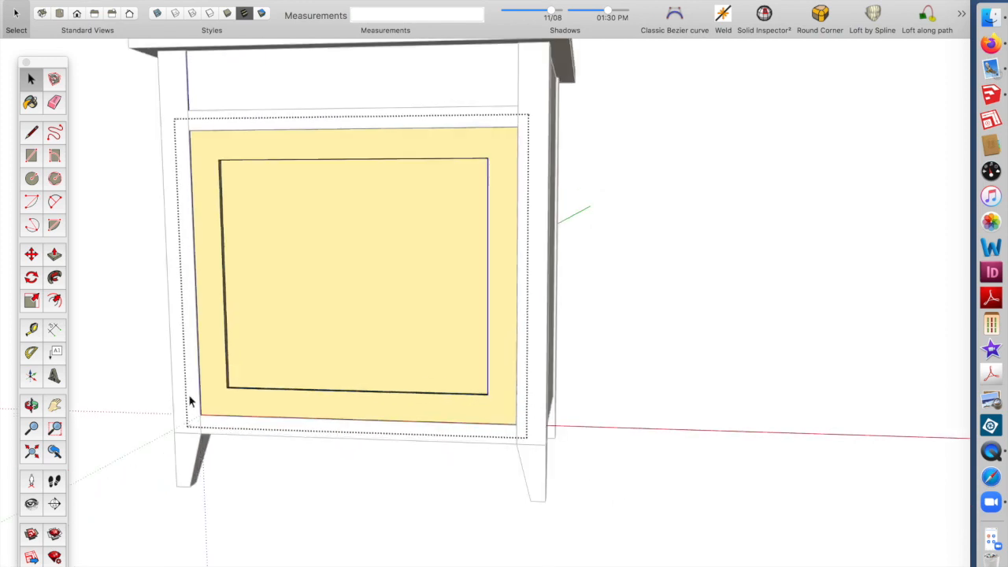
left_click(32, 255)
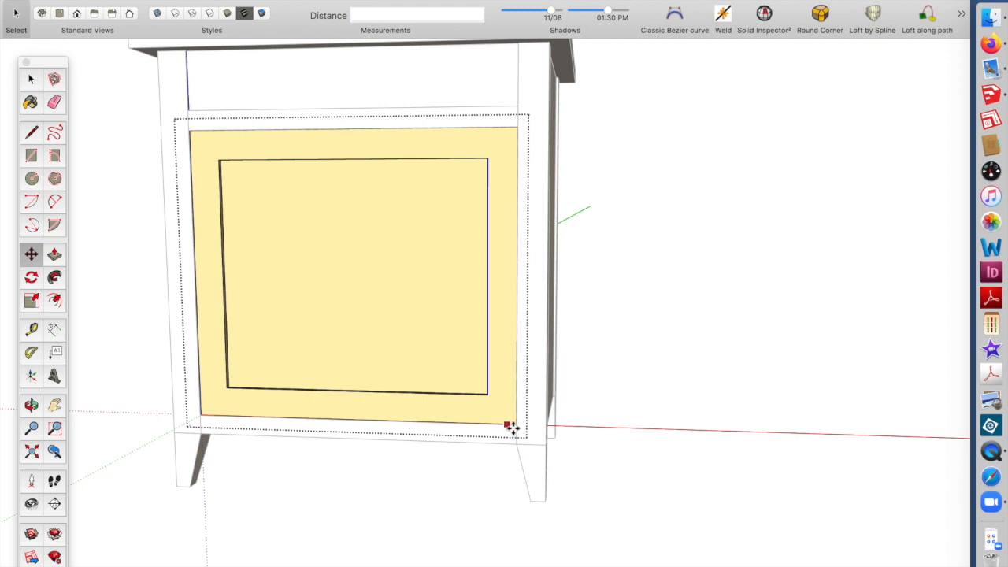
left_click_drag(513, 426, 360, 423)
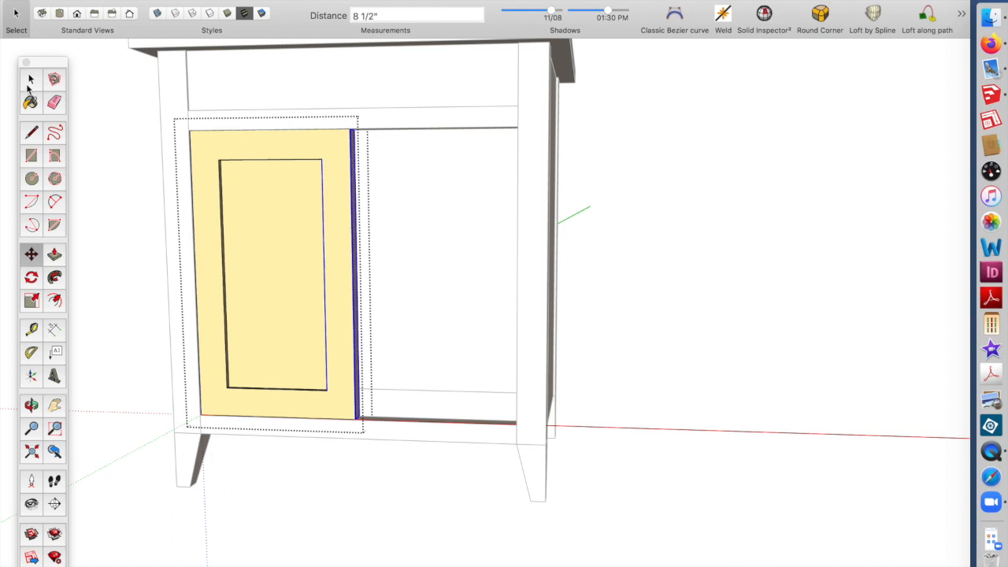
Copy the narrowed door beside itself to fill the right half of the opening as a pair of doors
left_click(31, 78)
left_click(147, 110)
left_click(230, 164)
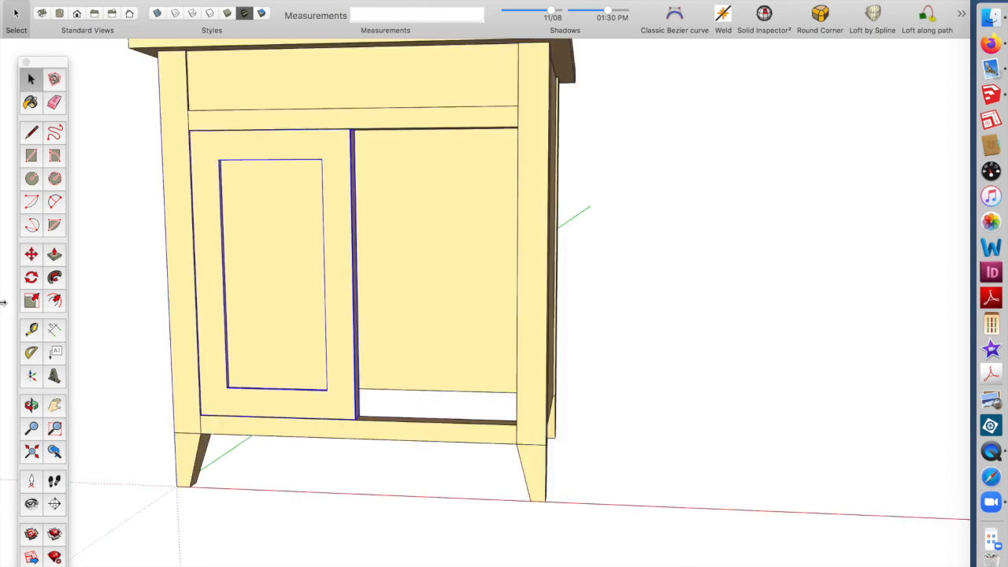
left_click(32, 255)
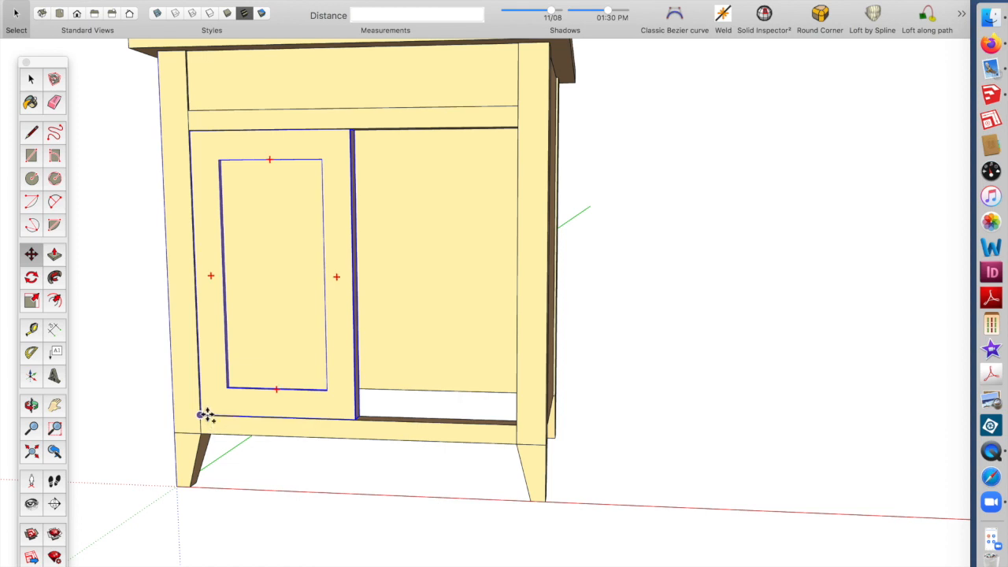
left_click(356, 417)
scroll(364, 410, "down", 5)
left_click(367, 417)
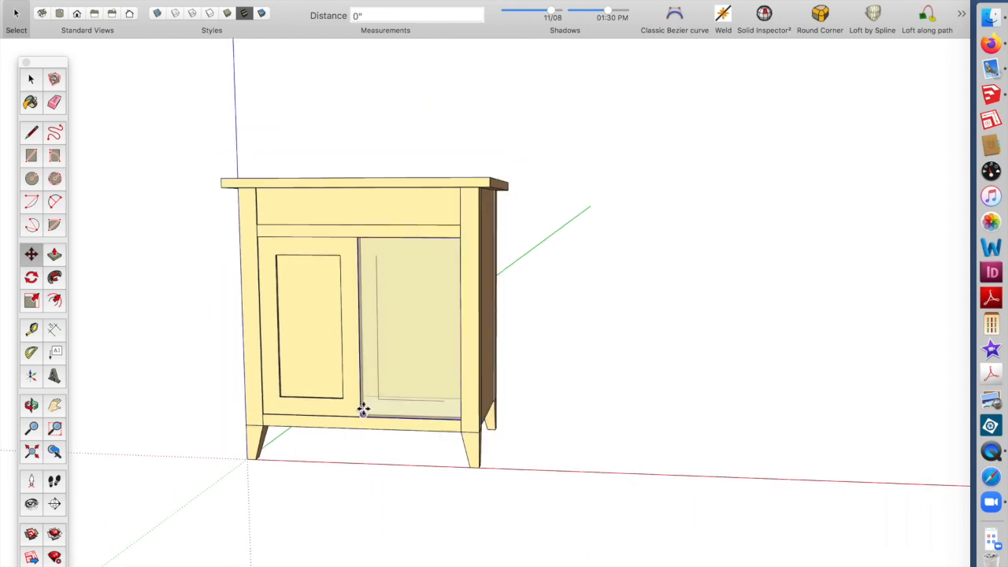
scroll(361, 410, "up", 5)
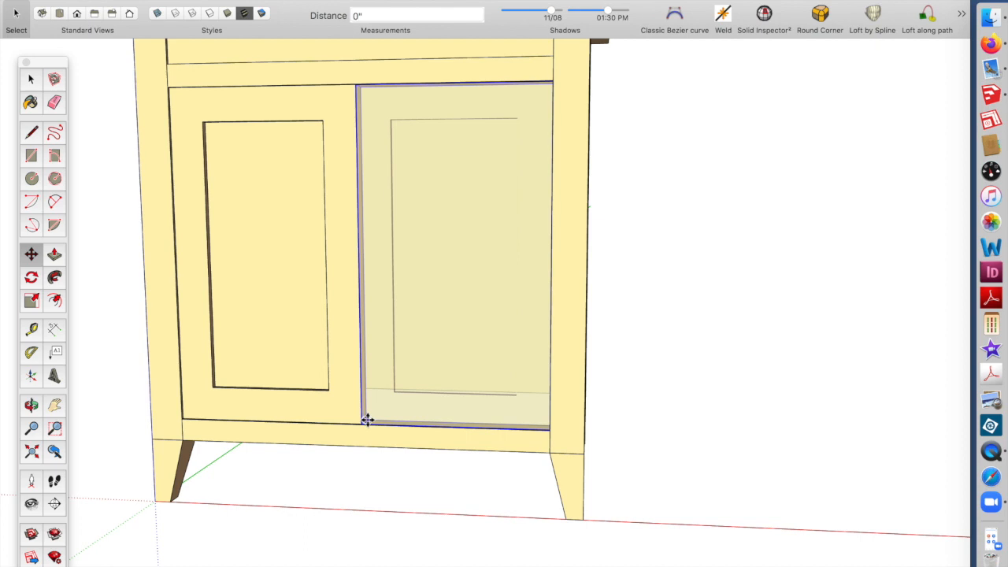
left_click(367, 421)
scroll(542, 427, "down", 5)
middle_click_drag(541, 430, 346, 488)
left_click(30, 79)
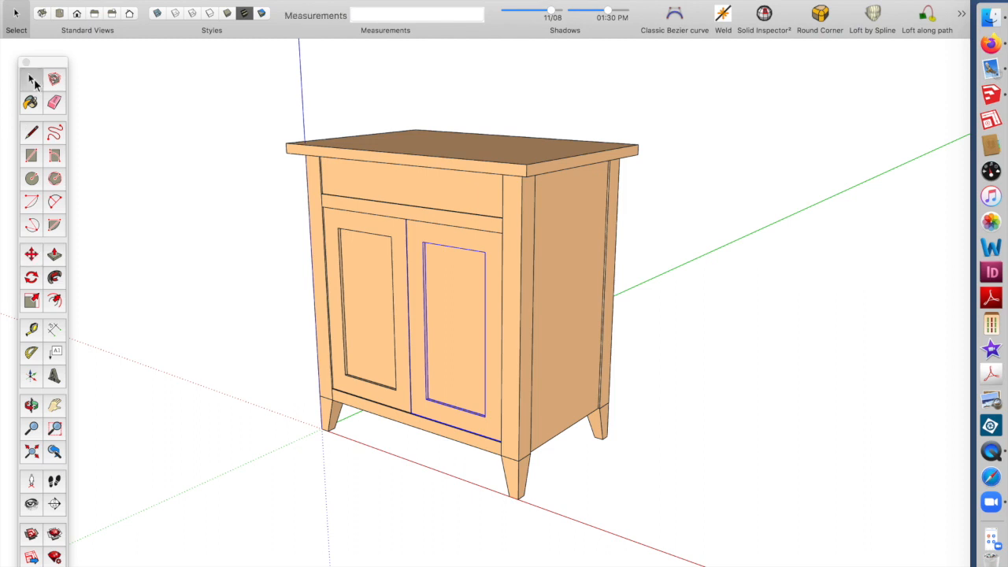
scroll(574, 471, "up", 2)
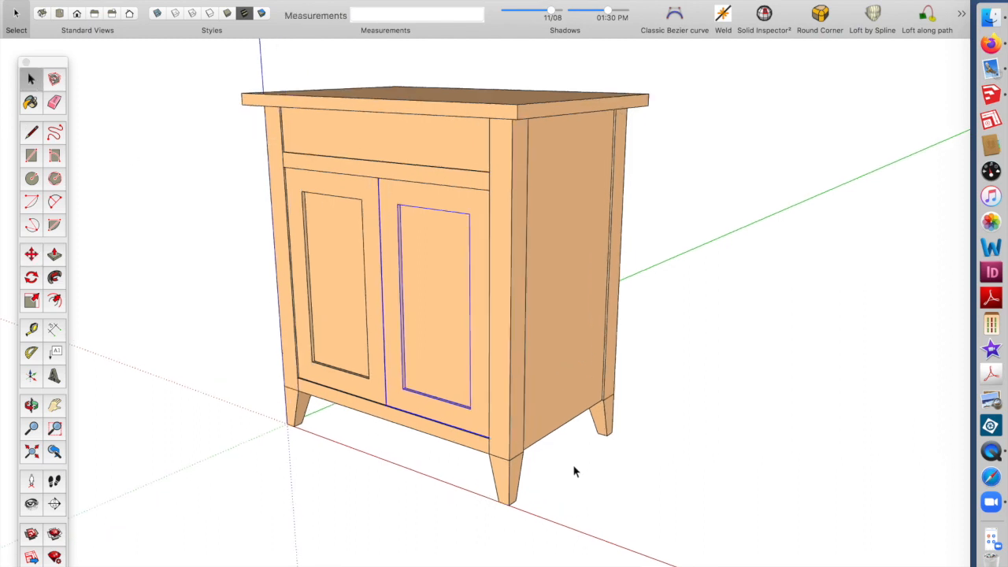
middle_click_drag(507, 430, 519, 441)
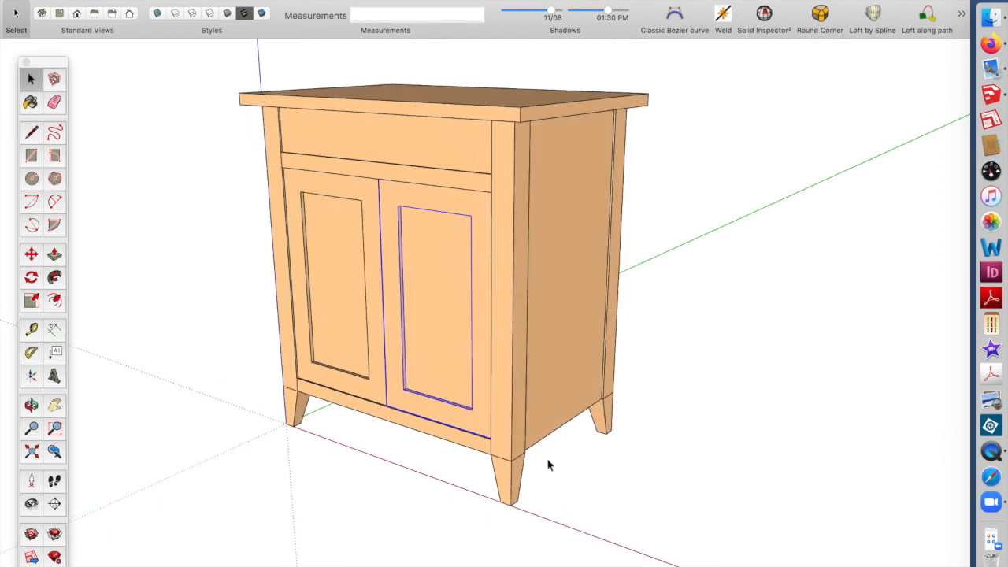